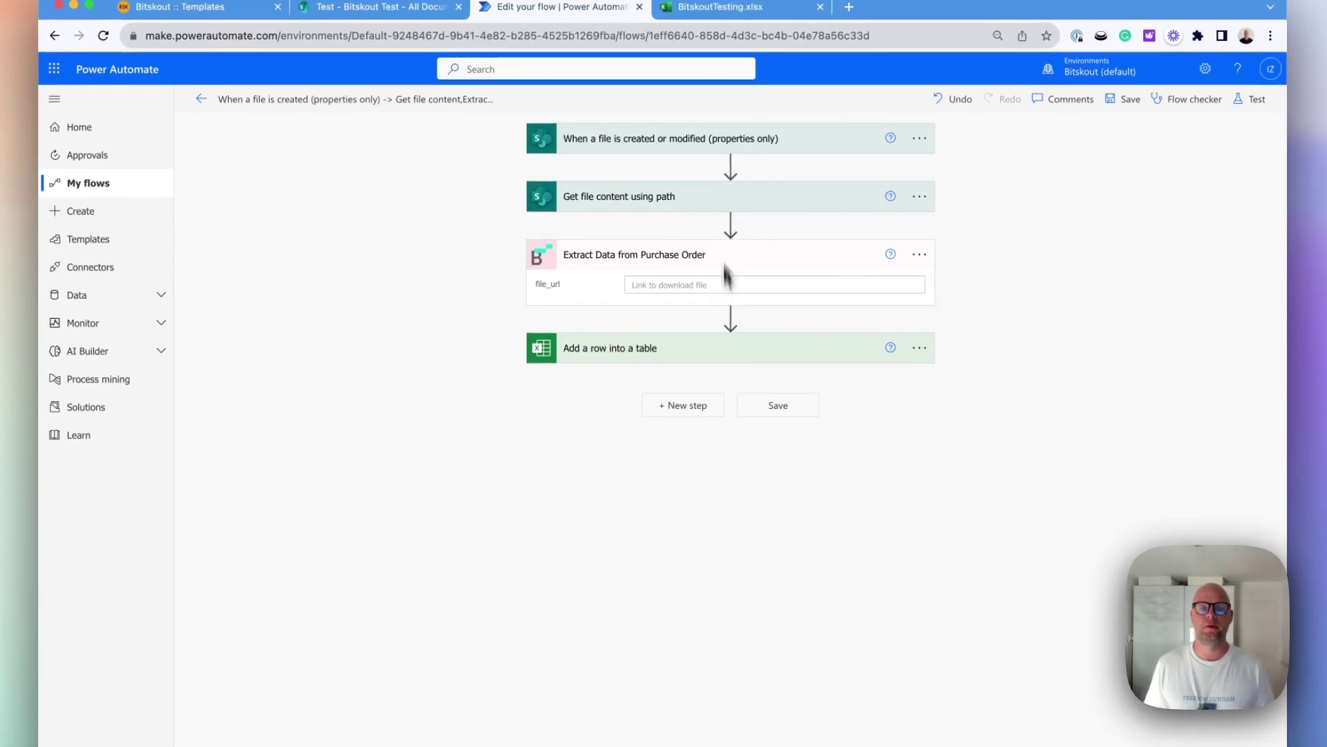
Switch from the four-step flow to the SharePoint Bitskout Test library tab
click(422, 55)
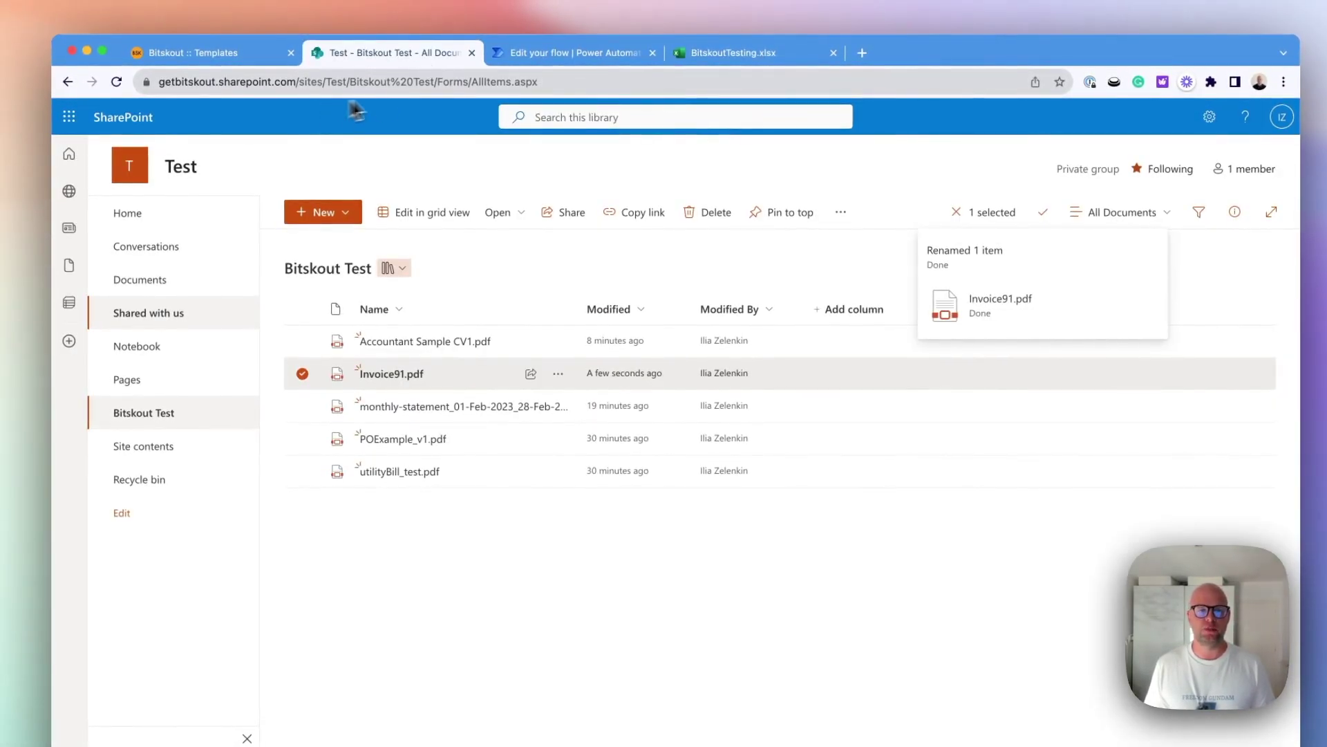
Check the Bitskout Test library's address and POExample_v1.pdf, then expand the flow's SharePoint trigger
click(364, 81)
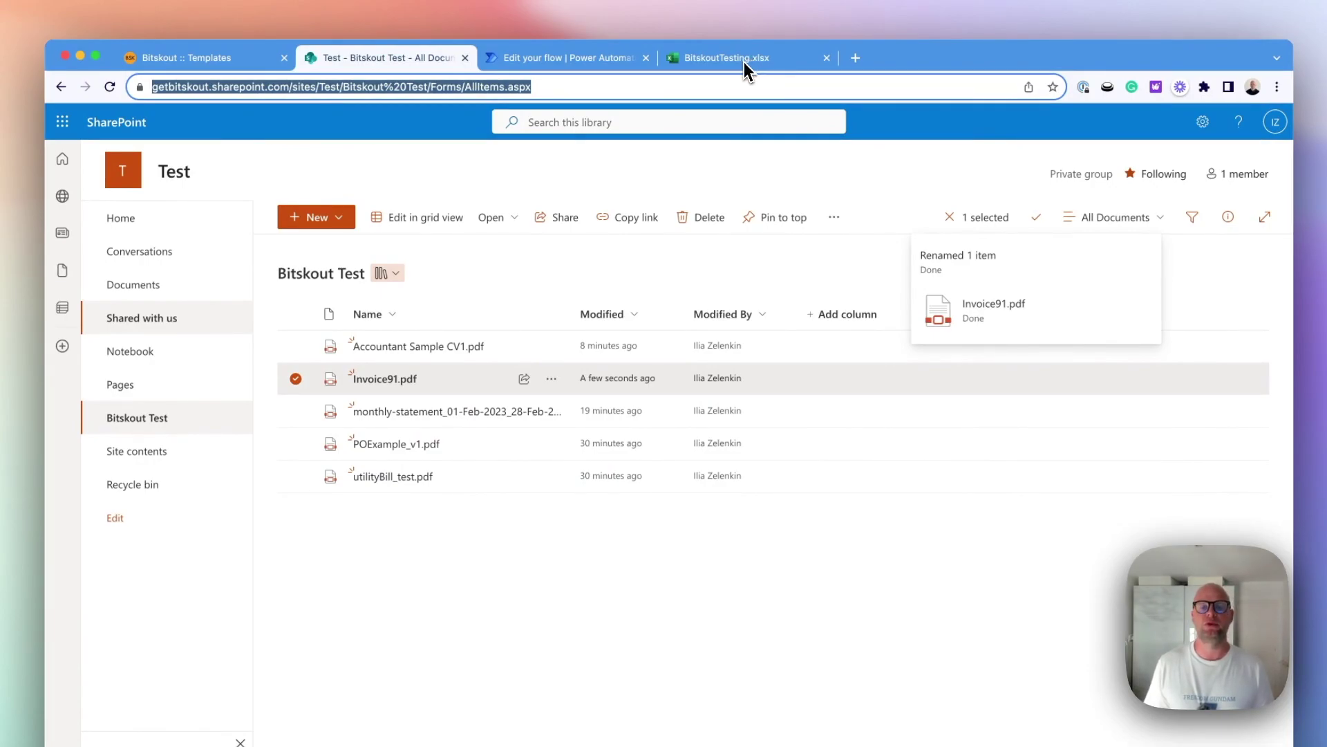
mouse_move(387, 448)
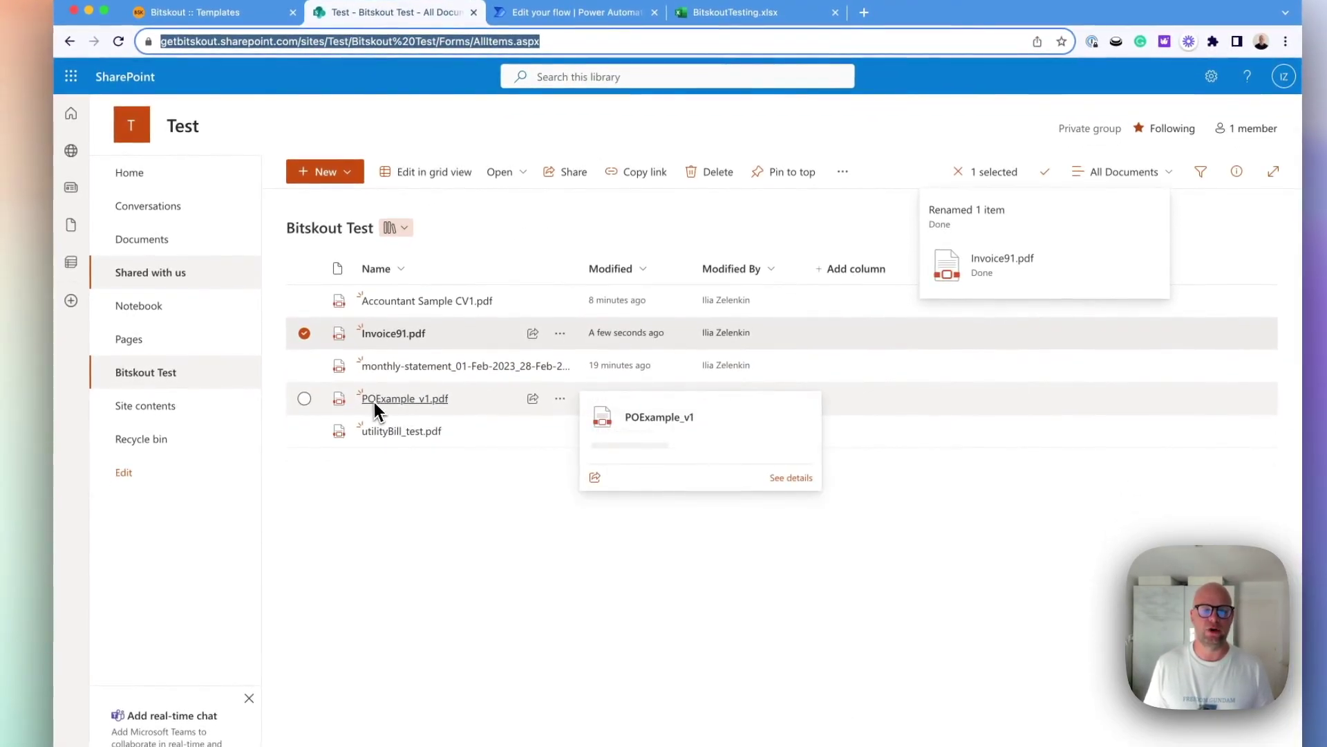
click(569, 12)
click(606, 225)
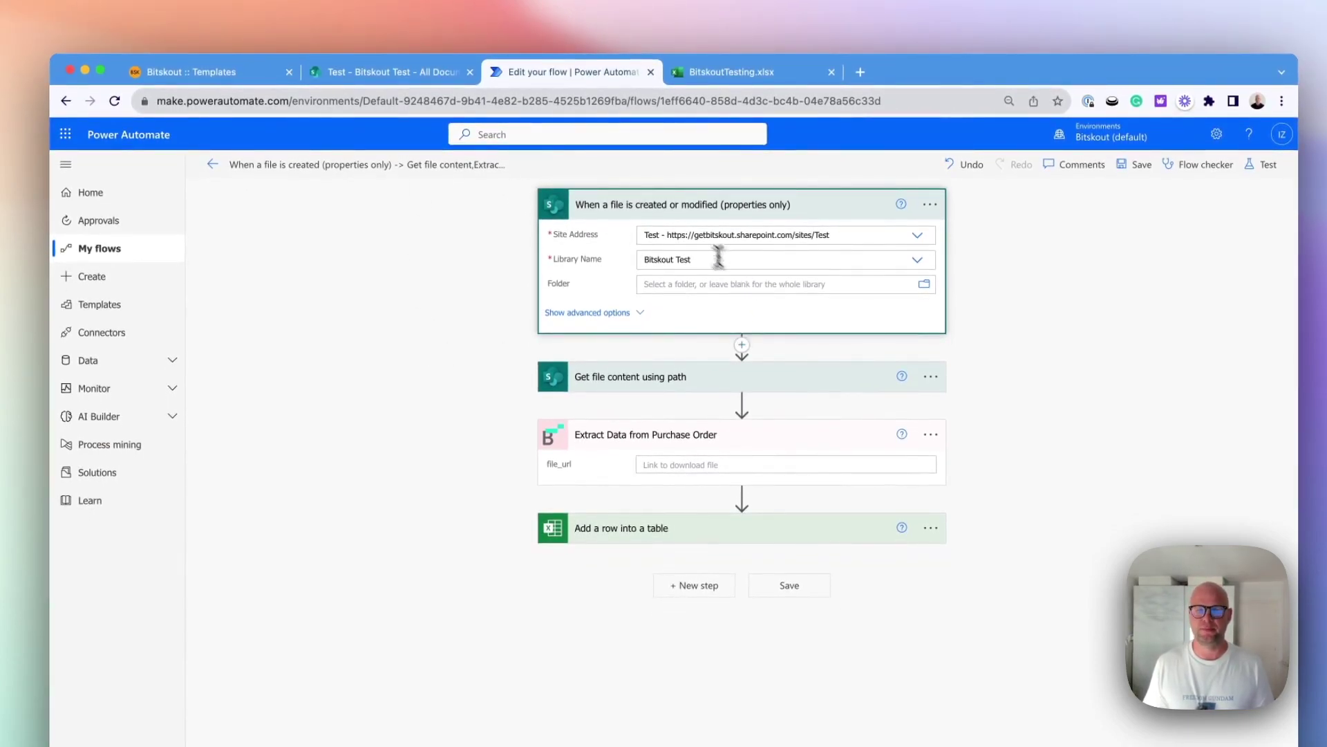
Confirm the trigger uses site Test and library Bitskout Test, and expand the Full Path file-content step
click(697, 235)
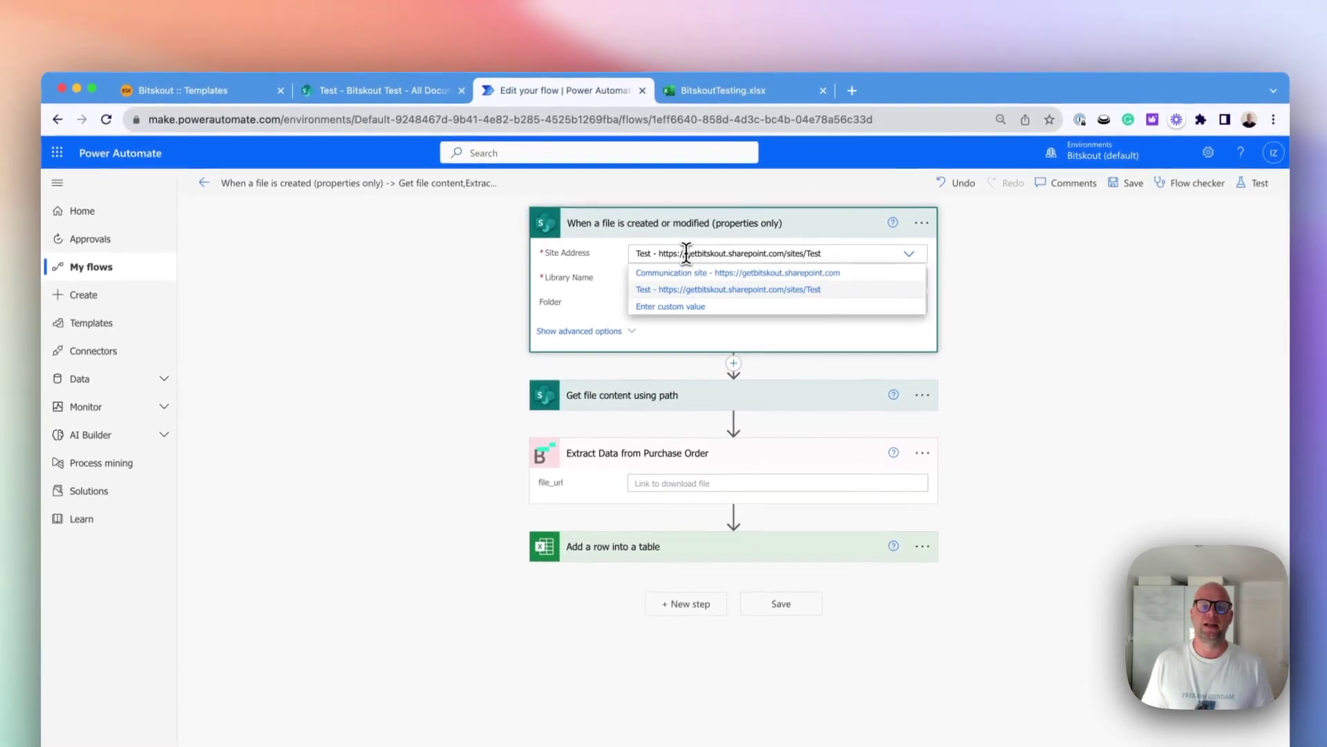
click(834, 235)
click(672, 238)
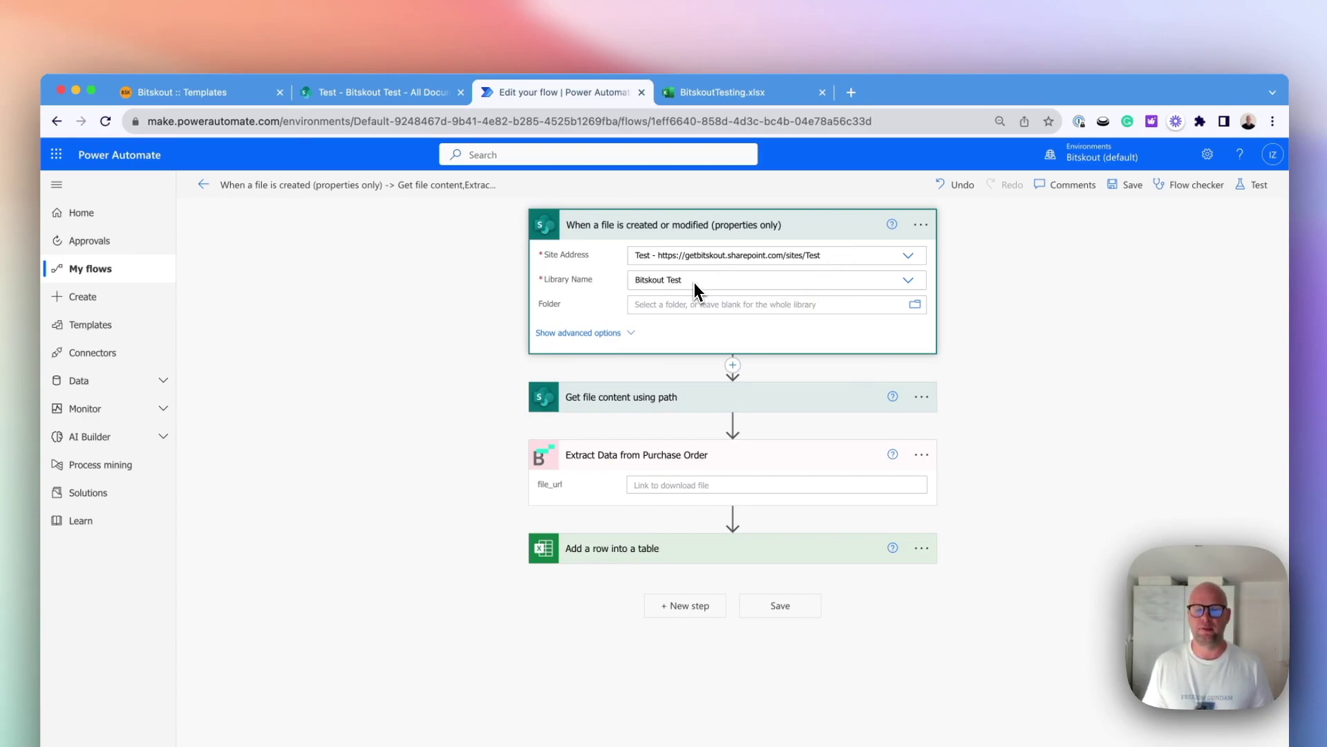
click(380, 92)
click(332, 120)
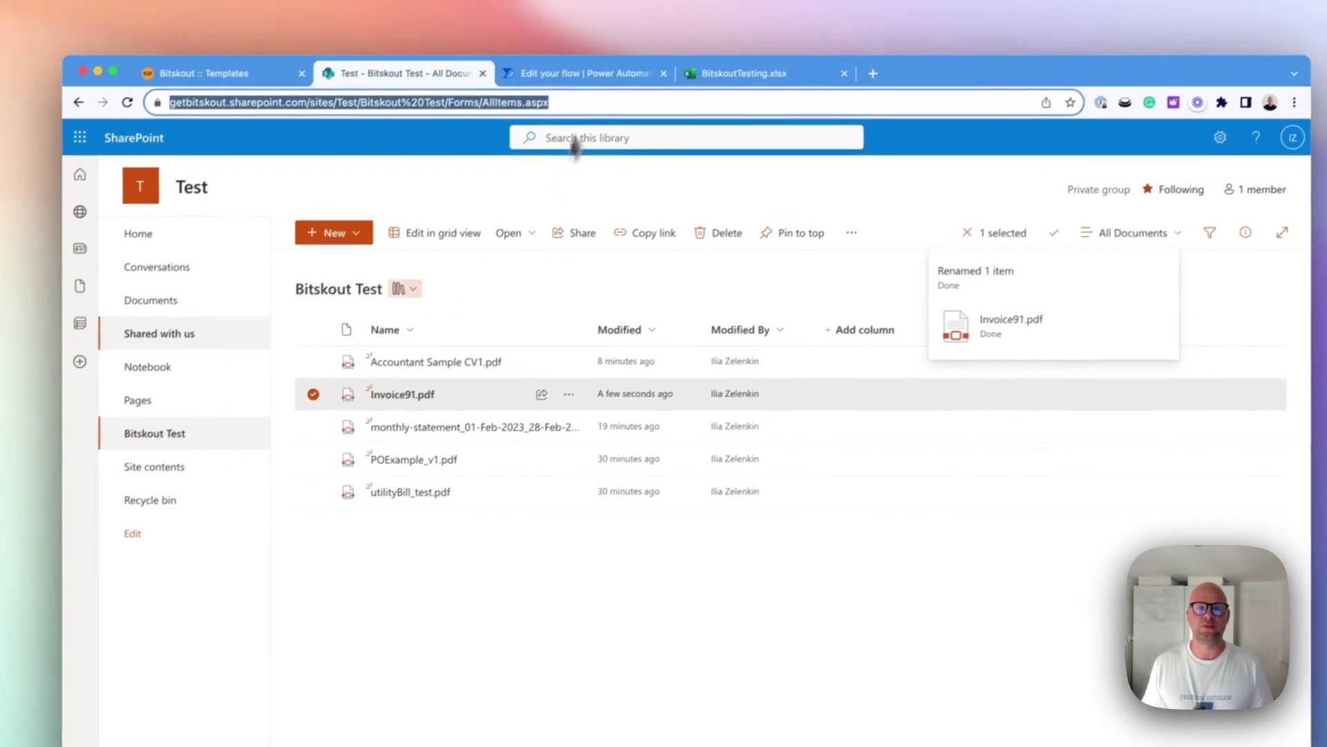
click(595, 73)
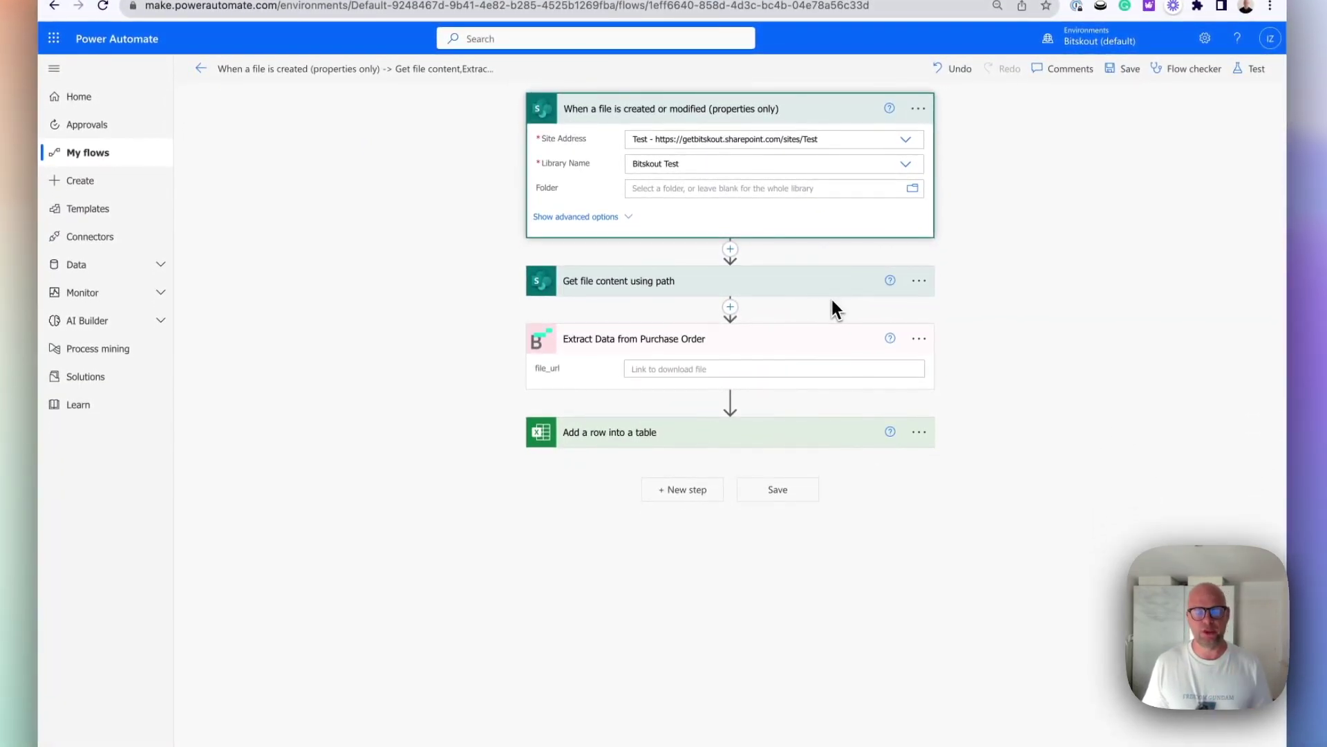
click(762, 283)
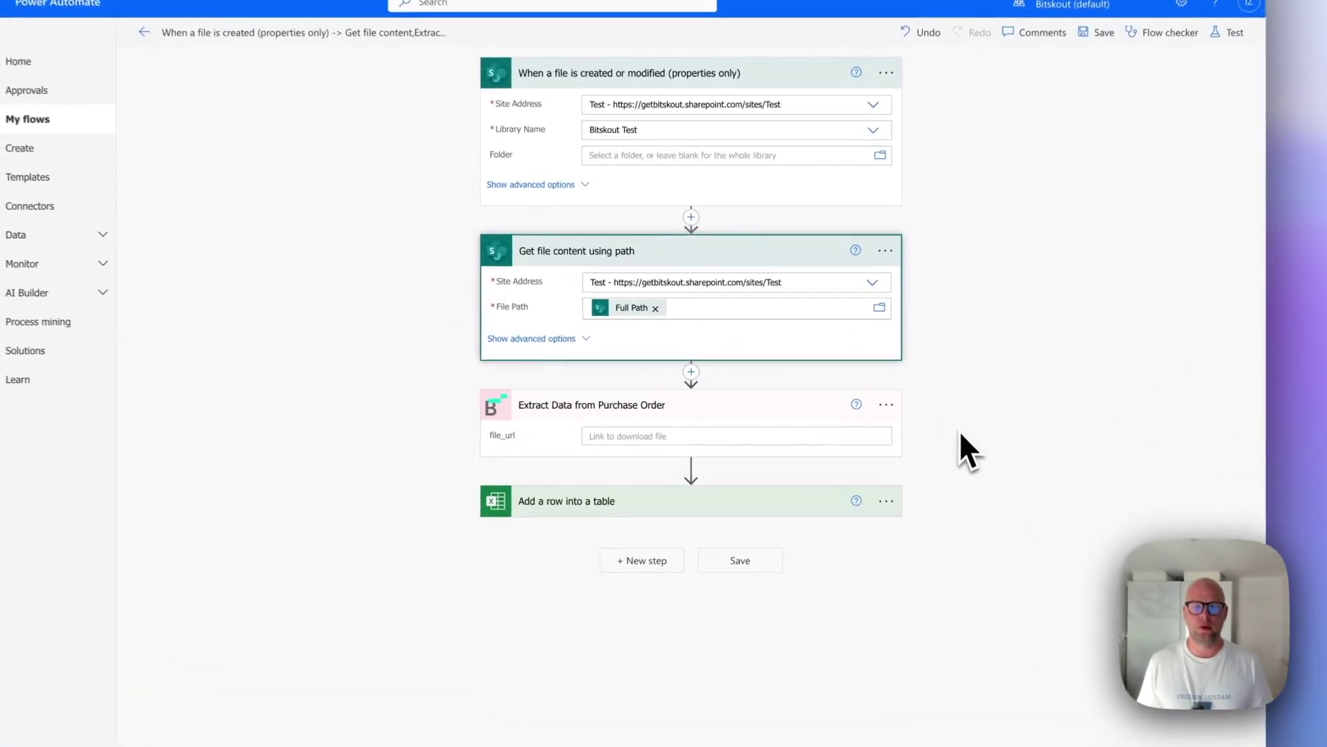
click(711, 305)
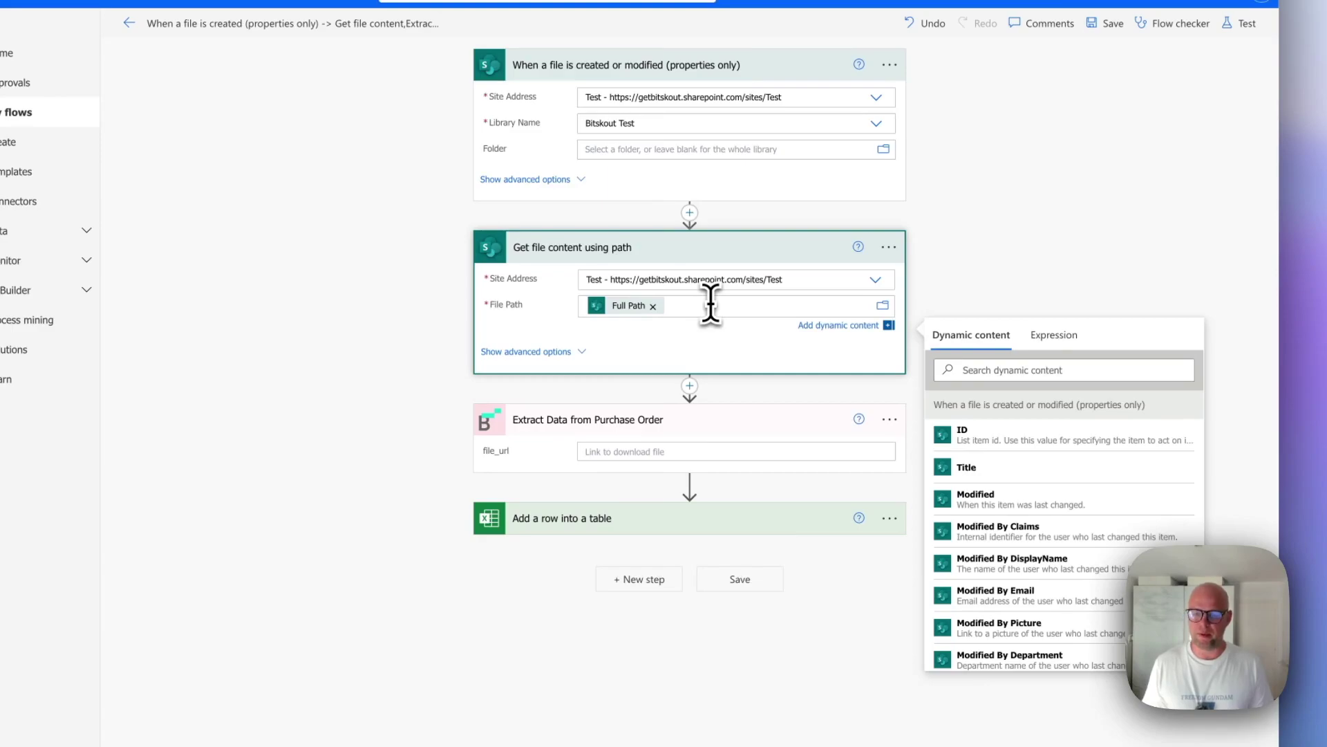
key(BackSpace)
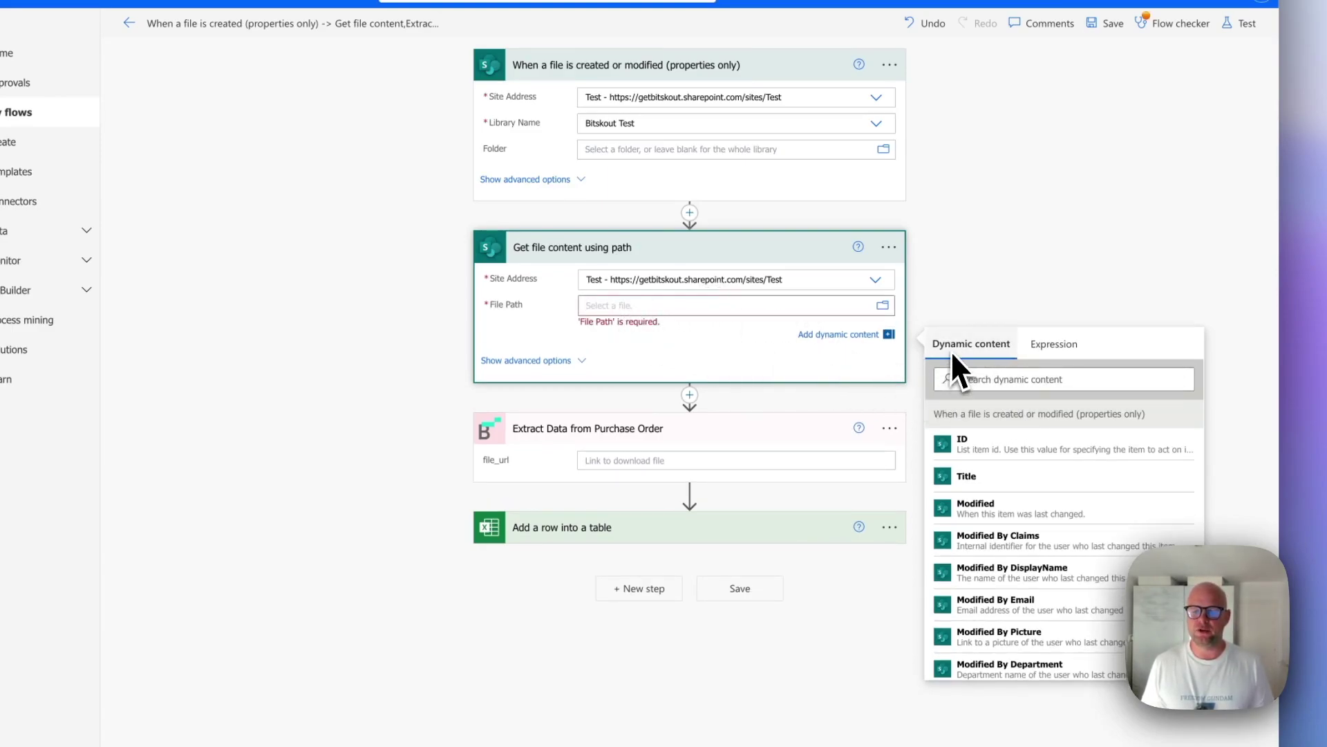
click(990, 379)
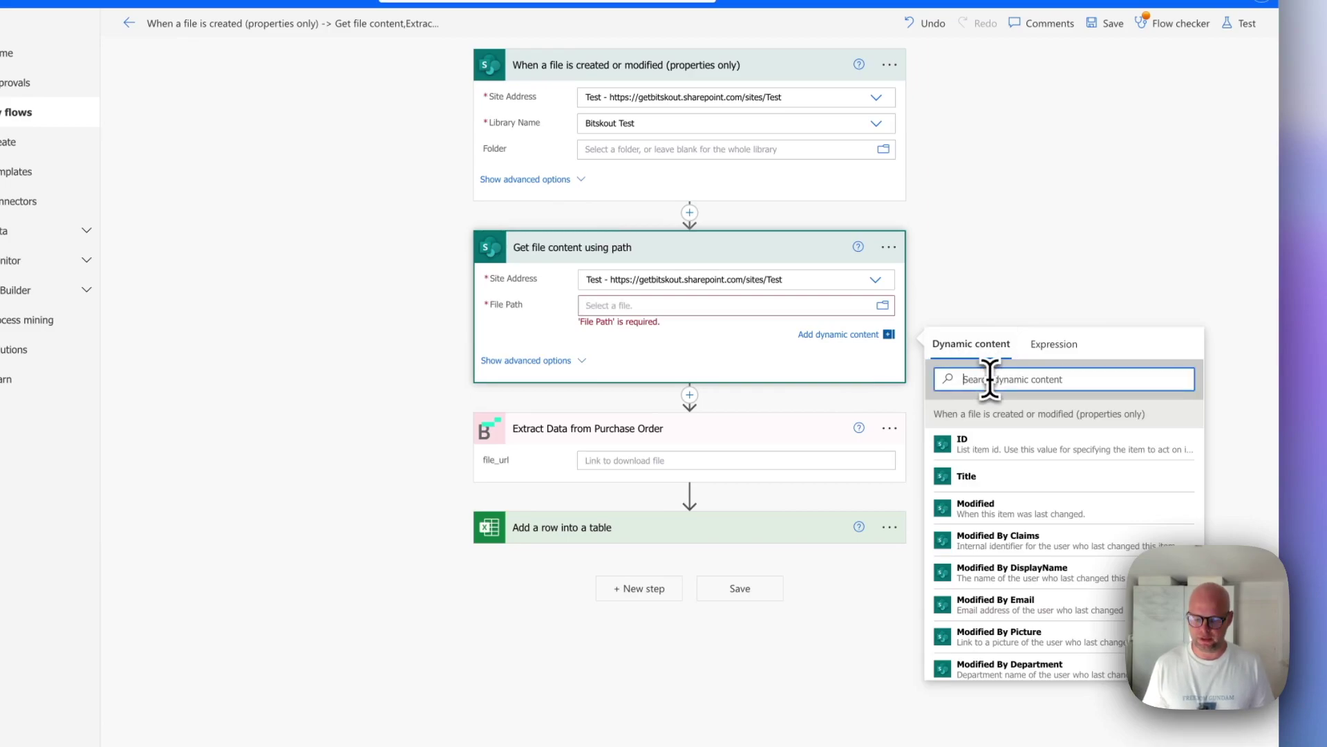
text(Full)
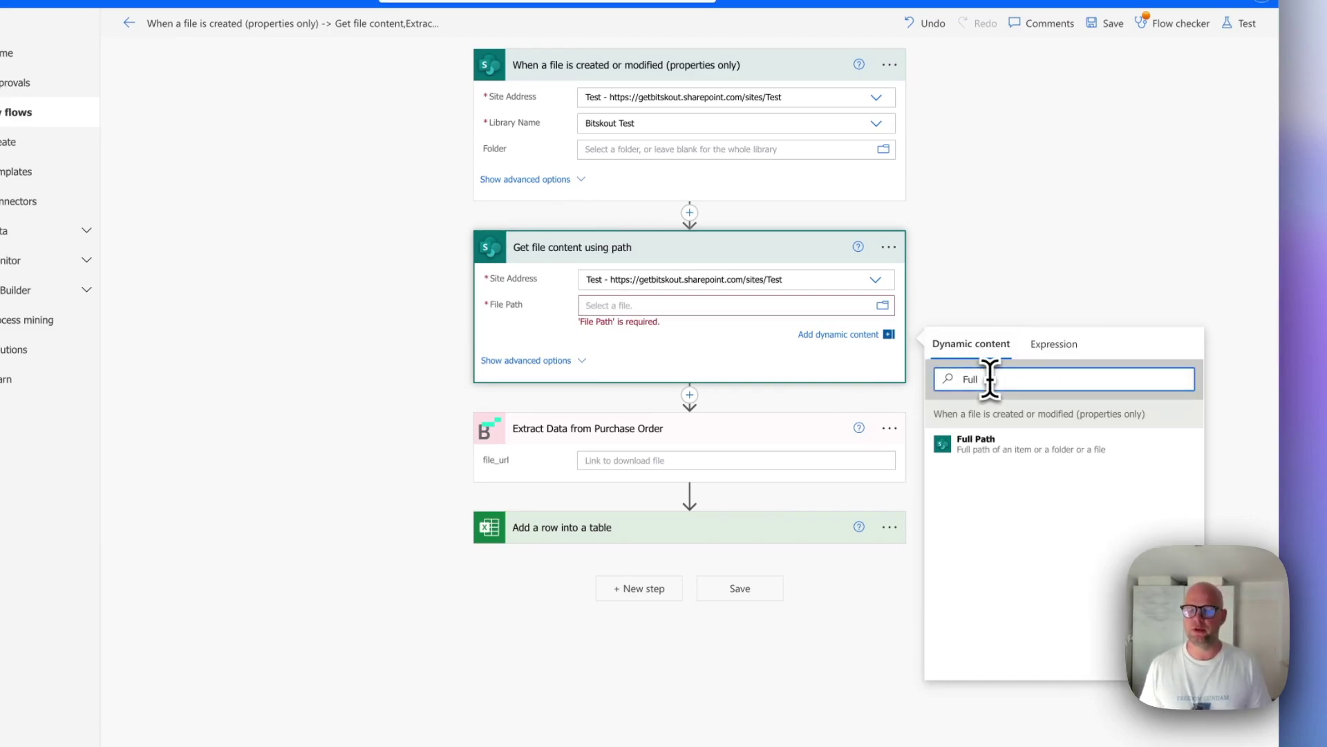
click(990, 455)
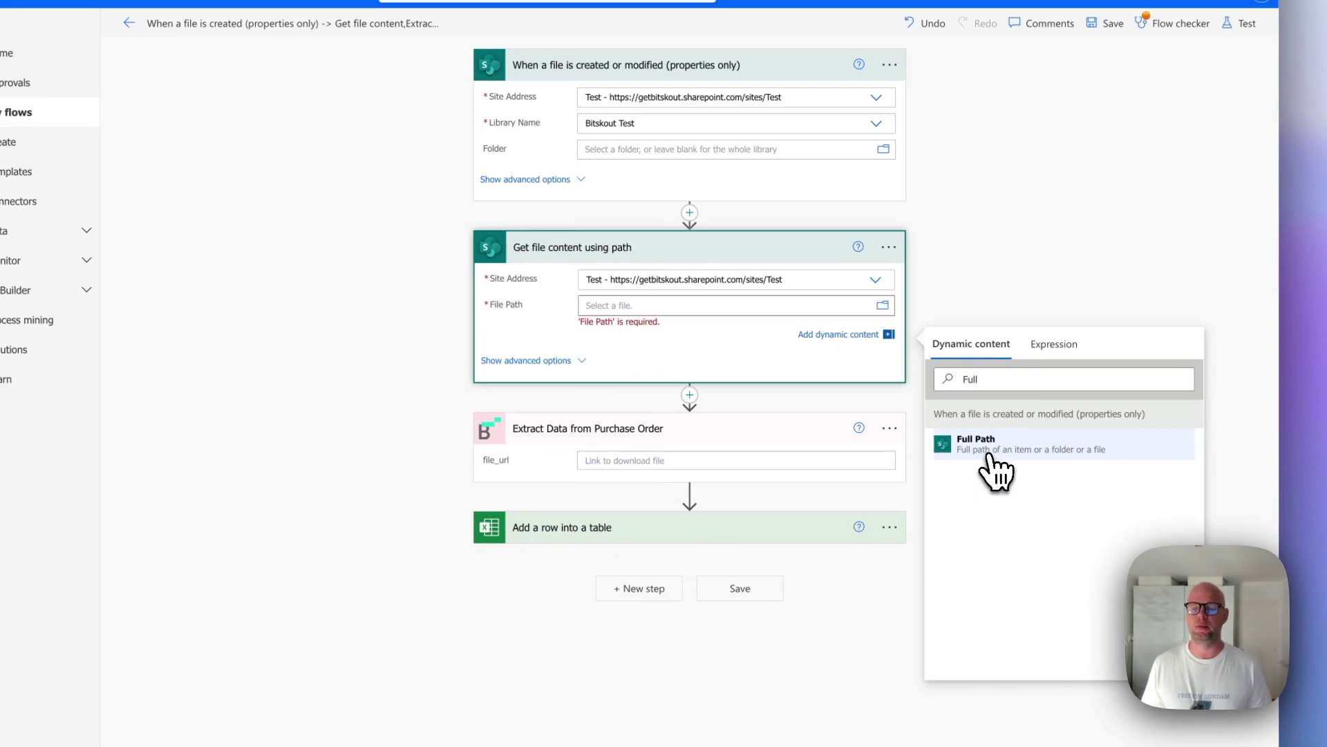
click(782, 362)
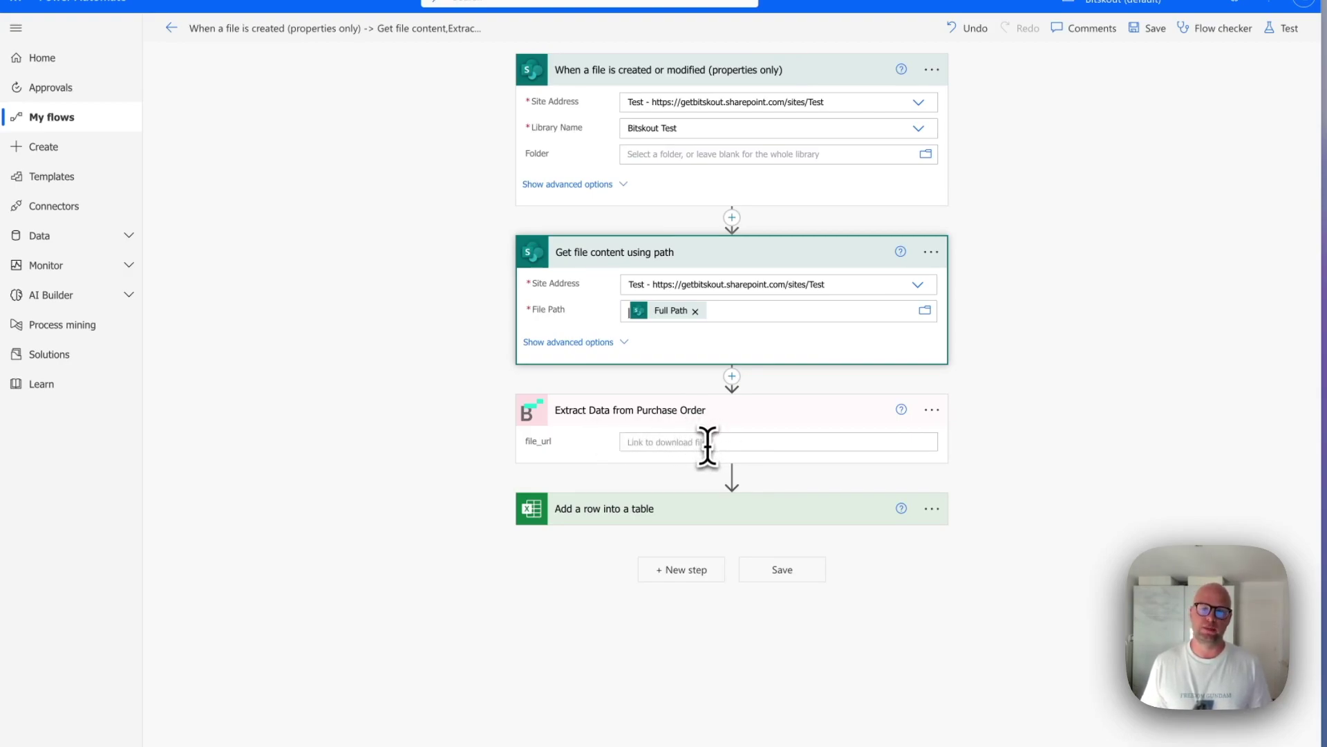
Set the extraction step's file_url to the expression base64(File Content)
click(707, 443)
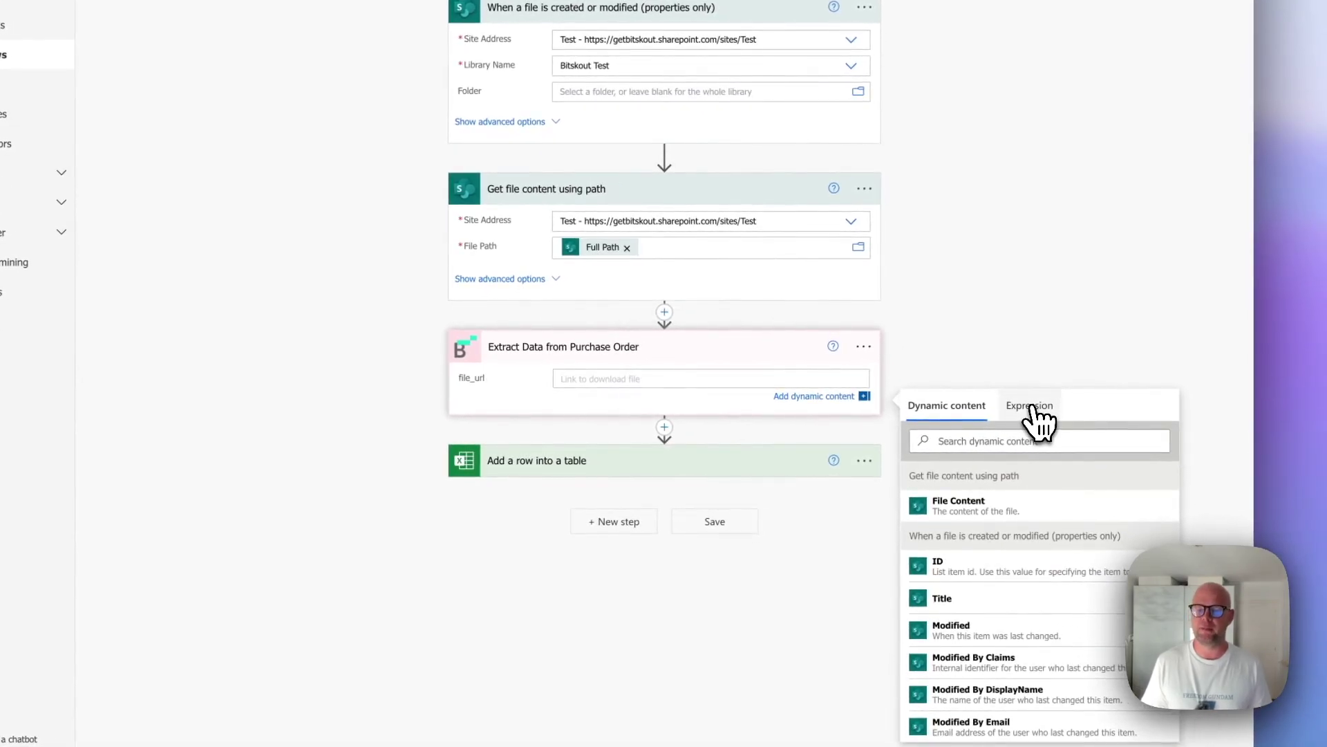
click(1030, 407)
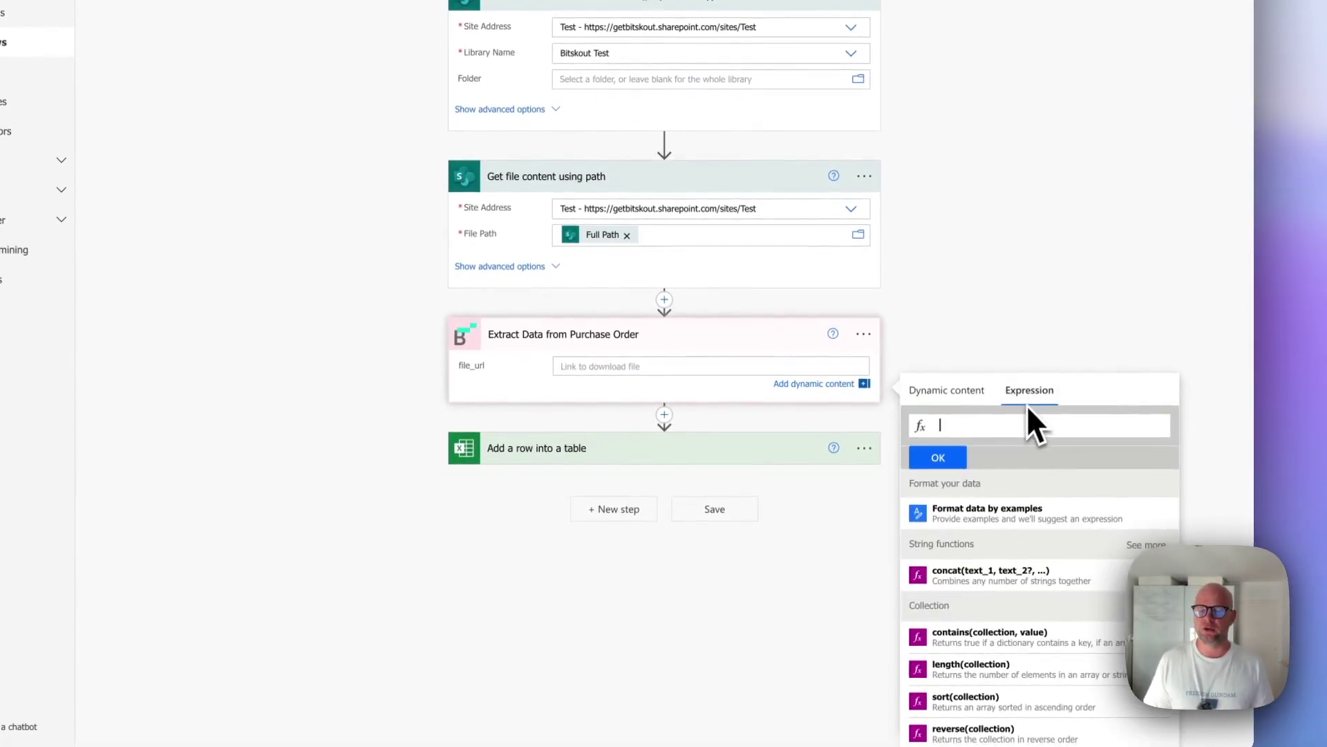
text(base64)
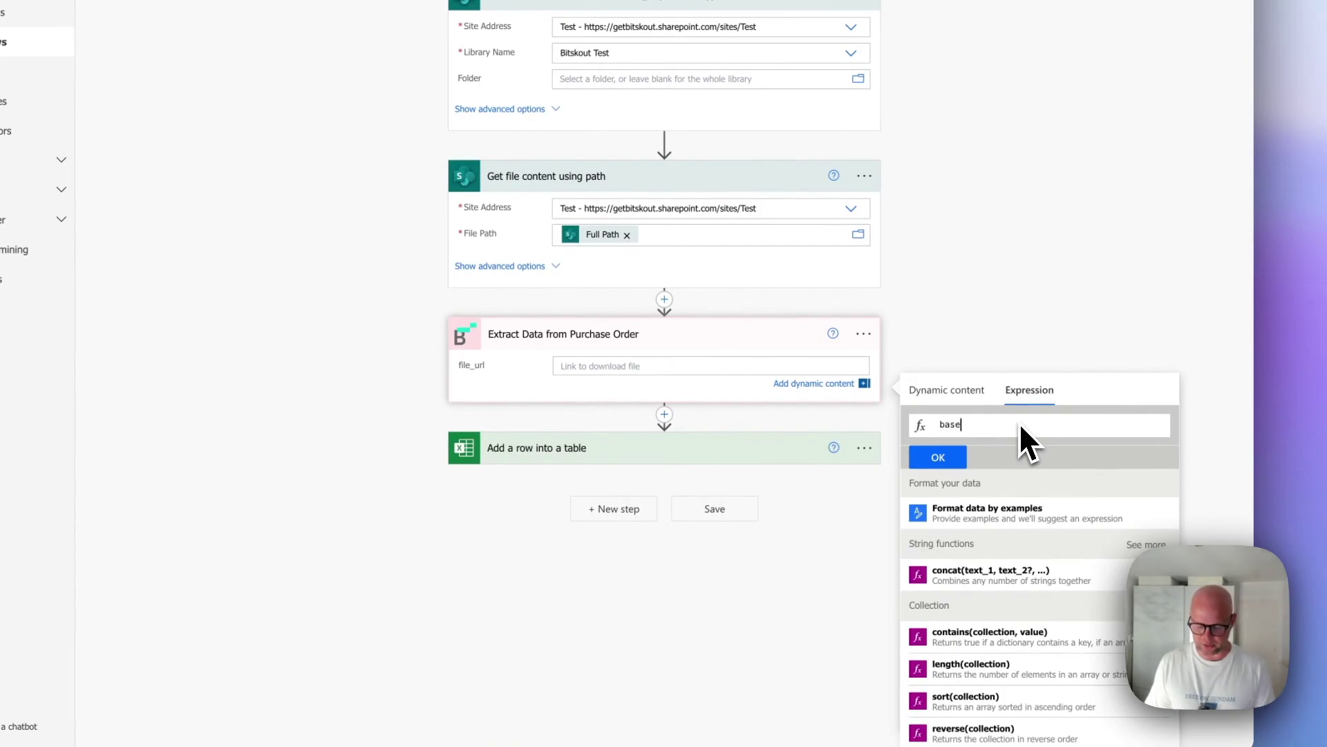
text(()
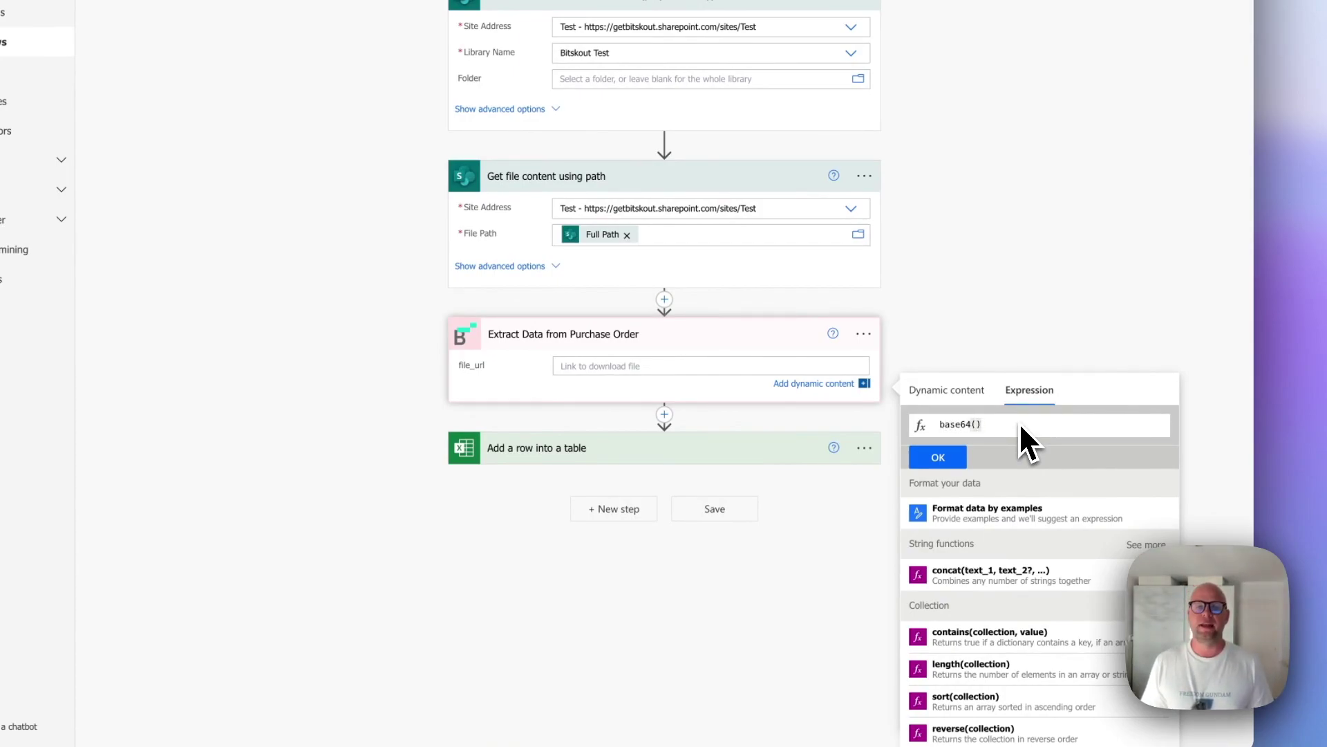
click(948, 391)
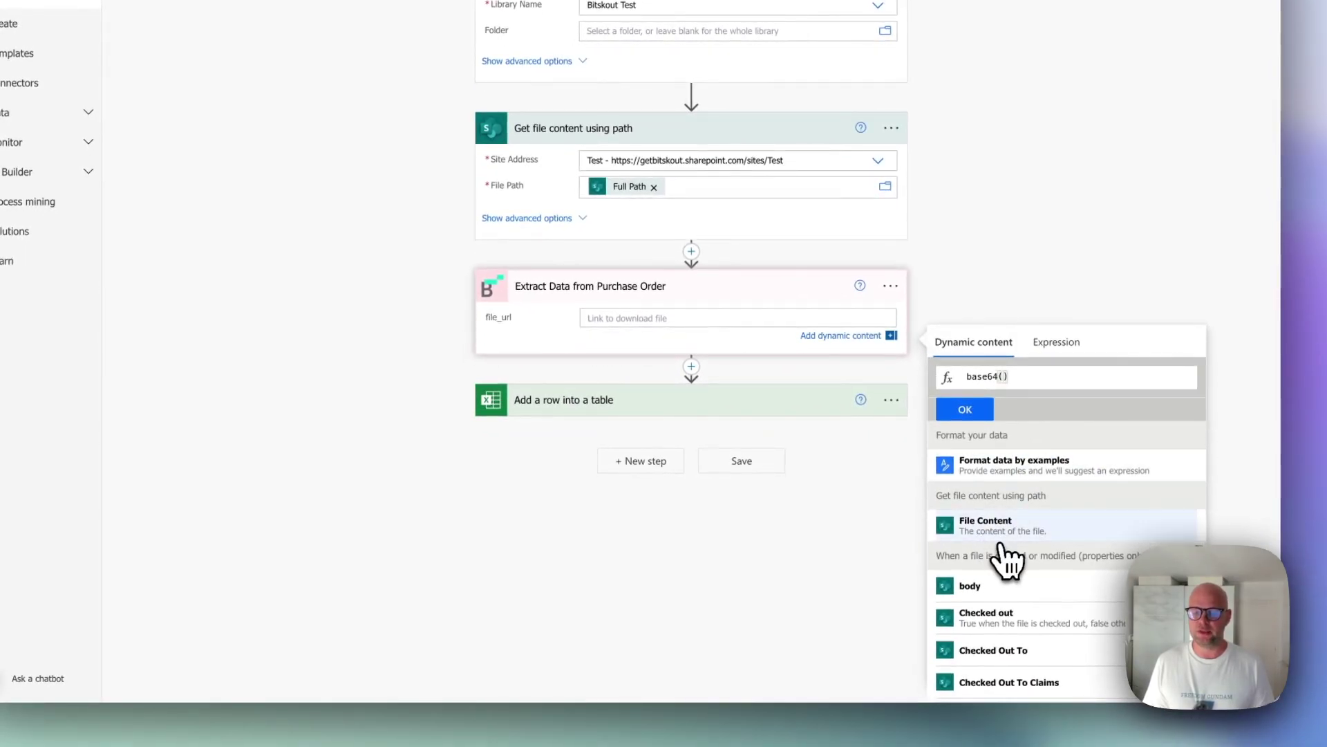
click(1010, 529)
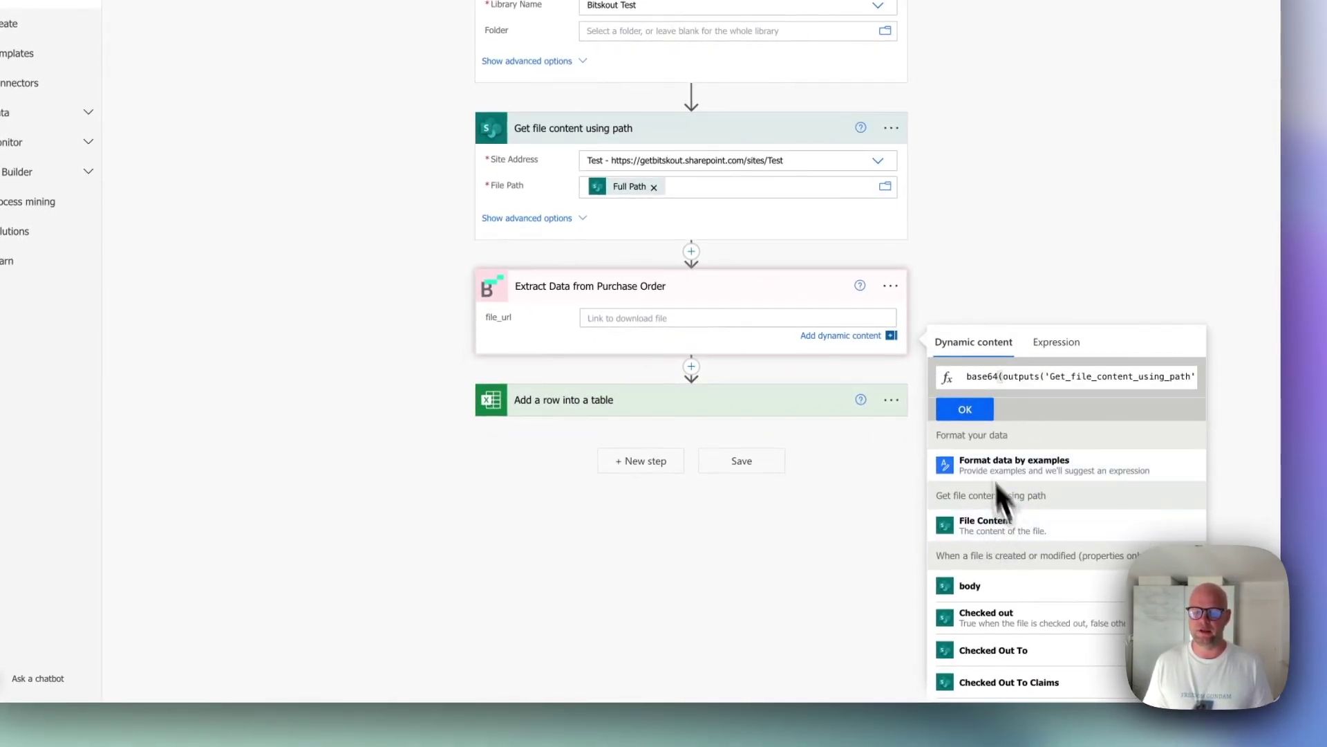
click(970, 412)
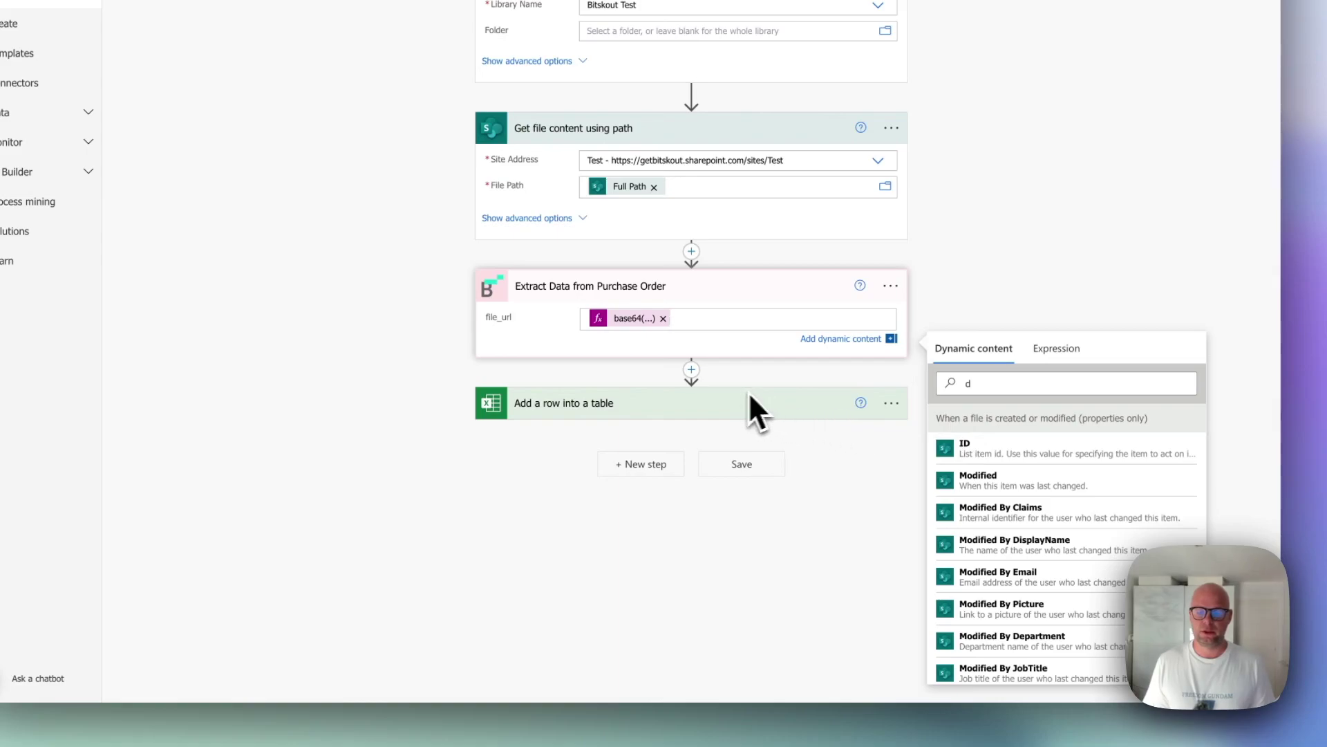
Clear the dynamic content search and expand the Add a row into a table step
click(1012, 382)
key(BackSpace)
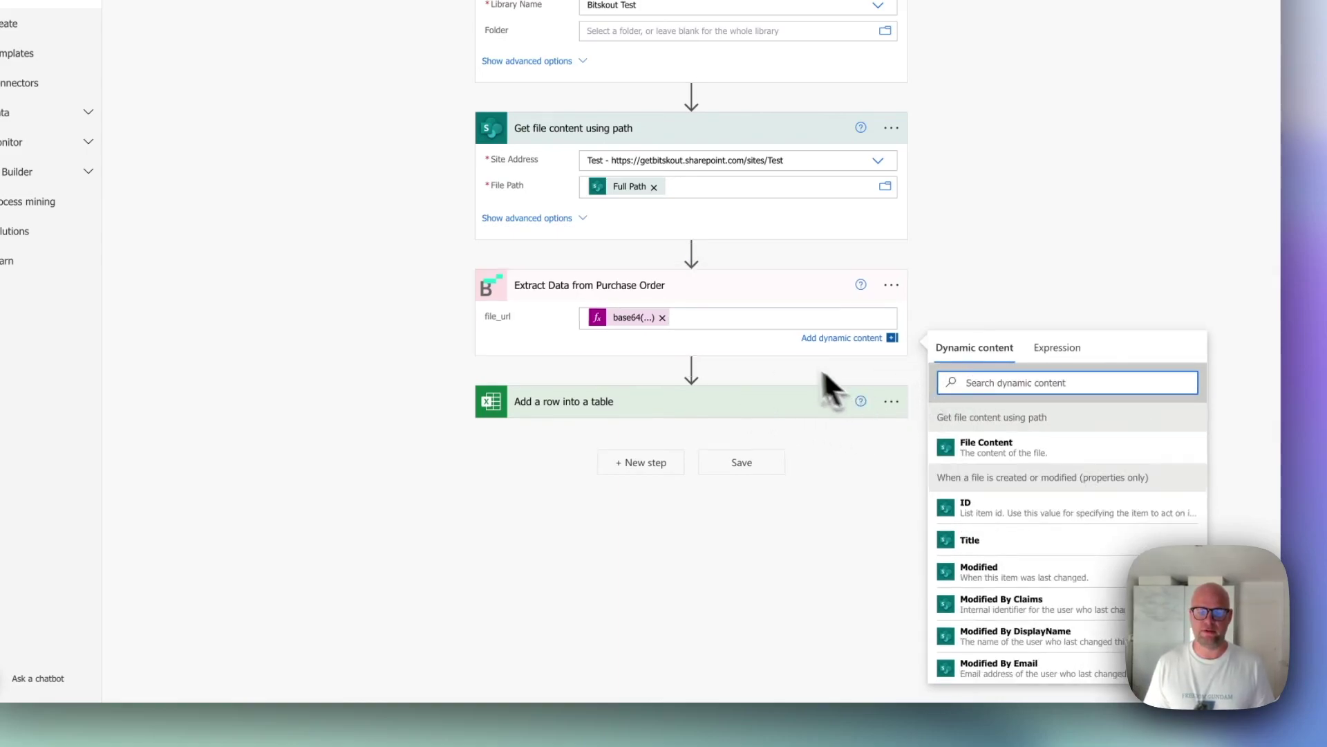
click(759, 351)
click(667, 390)
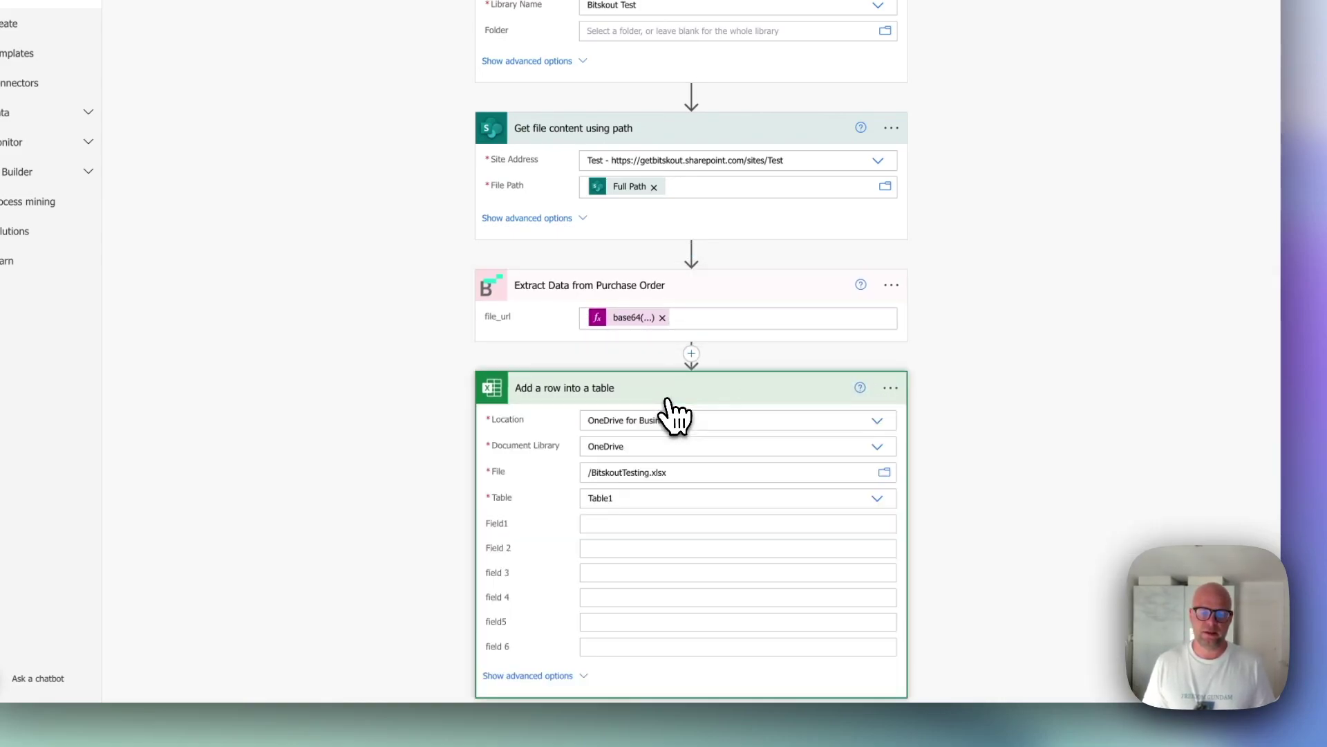
Map CUSTOMER_NAME to Field1 and PURCHASE_ORDER_NUMBER to Field 2 in the Excel row step
scroll(674, 401, down, 1)
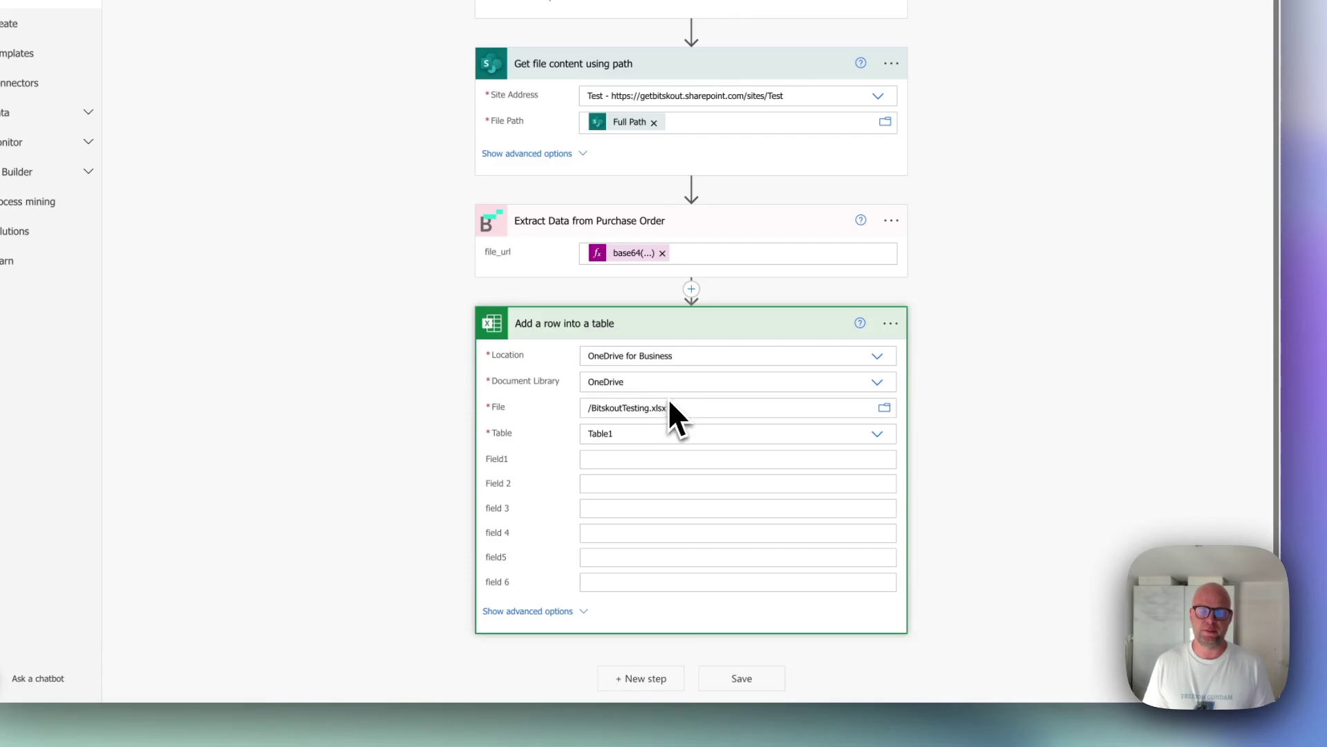
click(612, 460)
scroll(758, 379, down, 2)
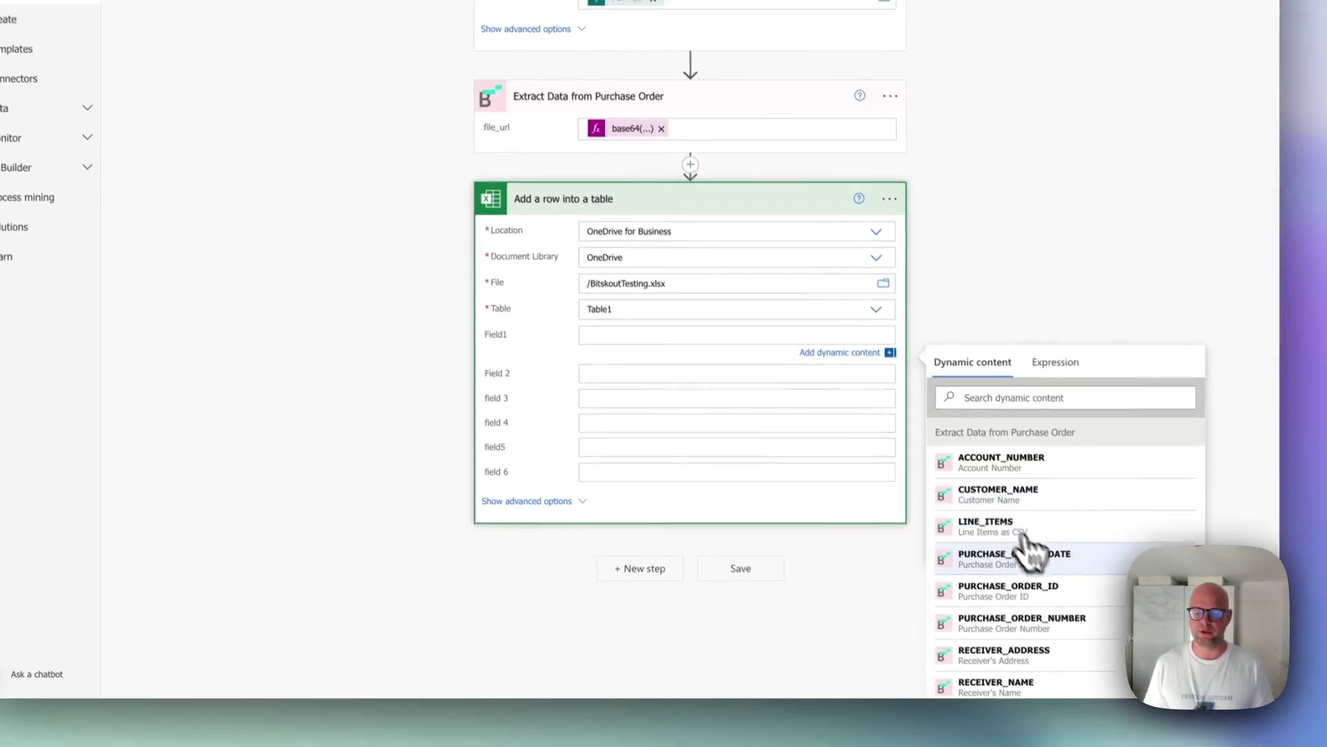
click(1058, 495)
click(588, 374)
scroll(1037, 580, down, 1)
scroll(1031, 560, down, 1)
click(1037, 527)
Map TOTAL to field 3 and save the flow
key(Tab)
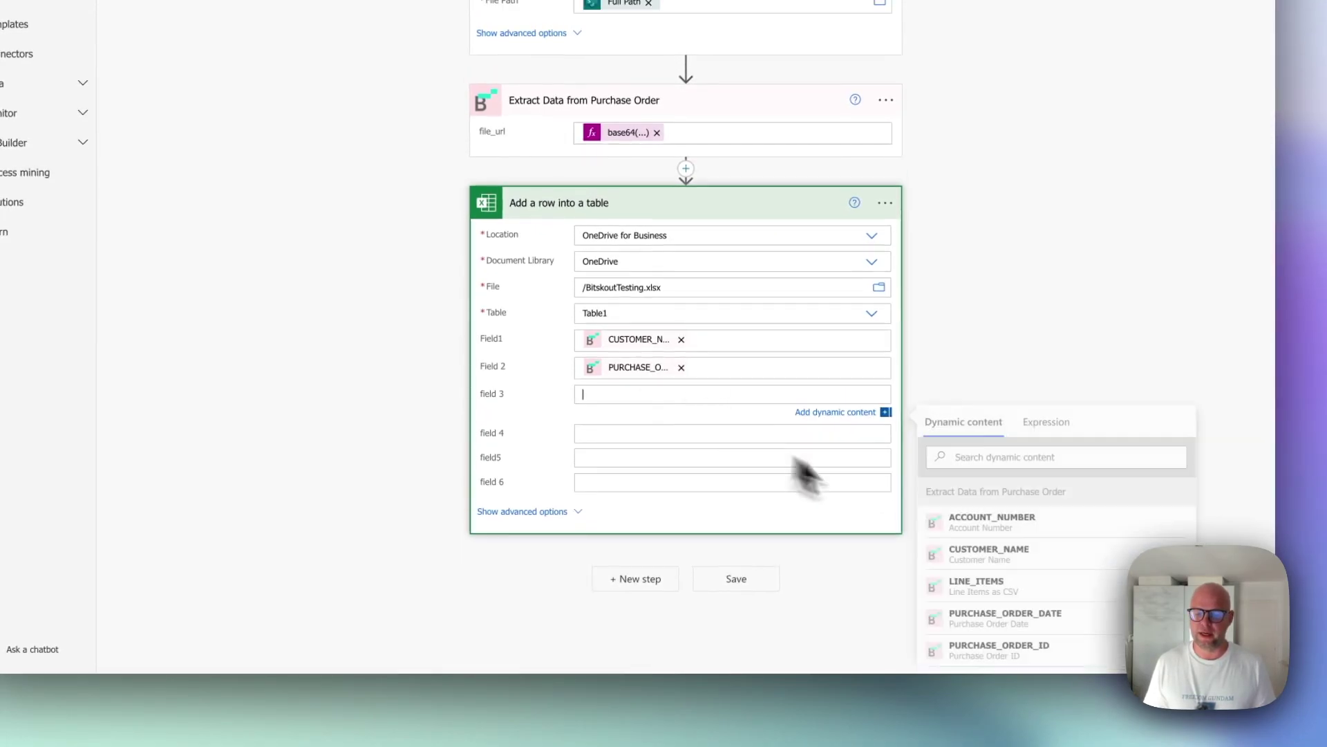
scroll(1037, 601, down, 5)
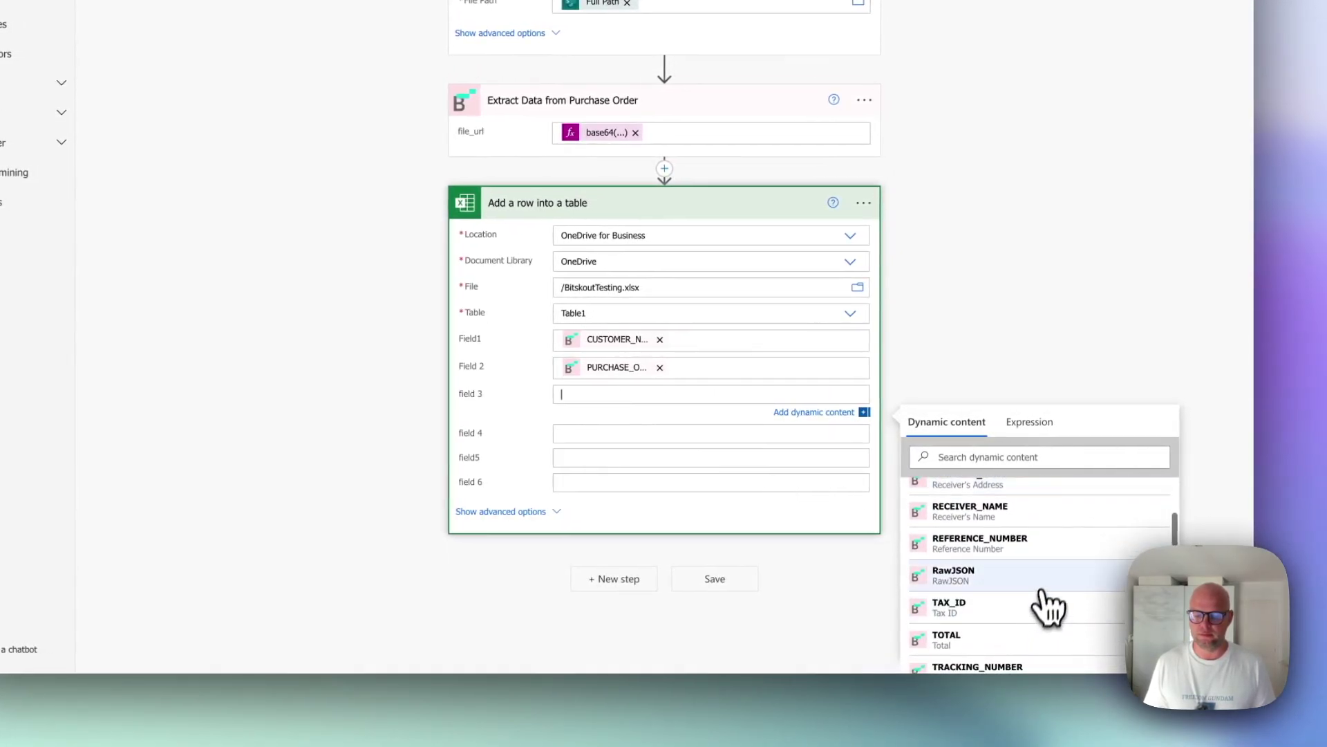
scroll(1043, 593, down, 3)
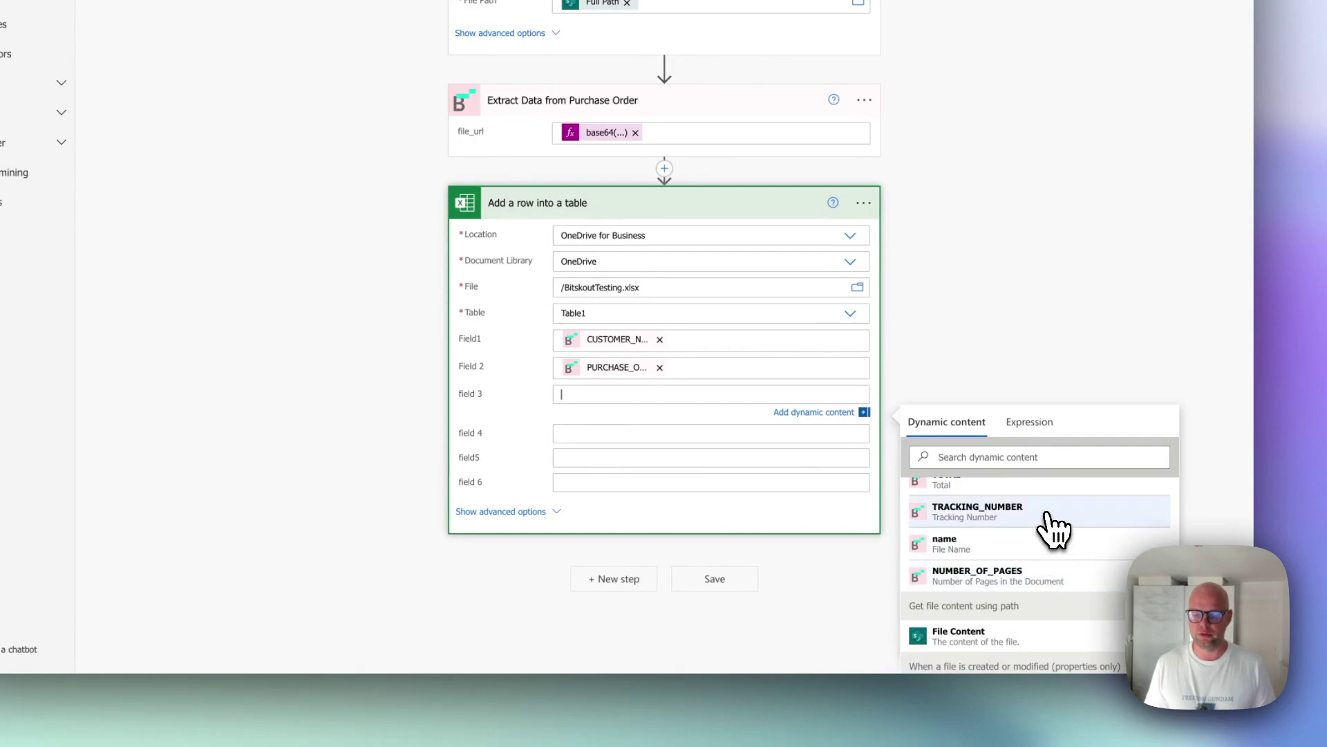
scroll(1048, 525, up, 4)
scroll(1034, 562, up, 1)
click(1020, 637)
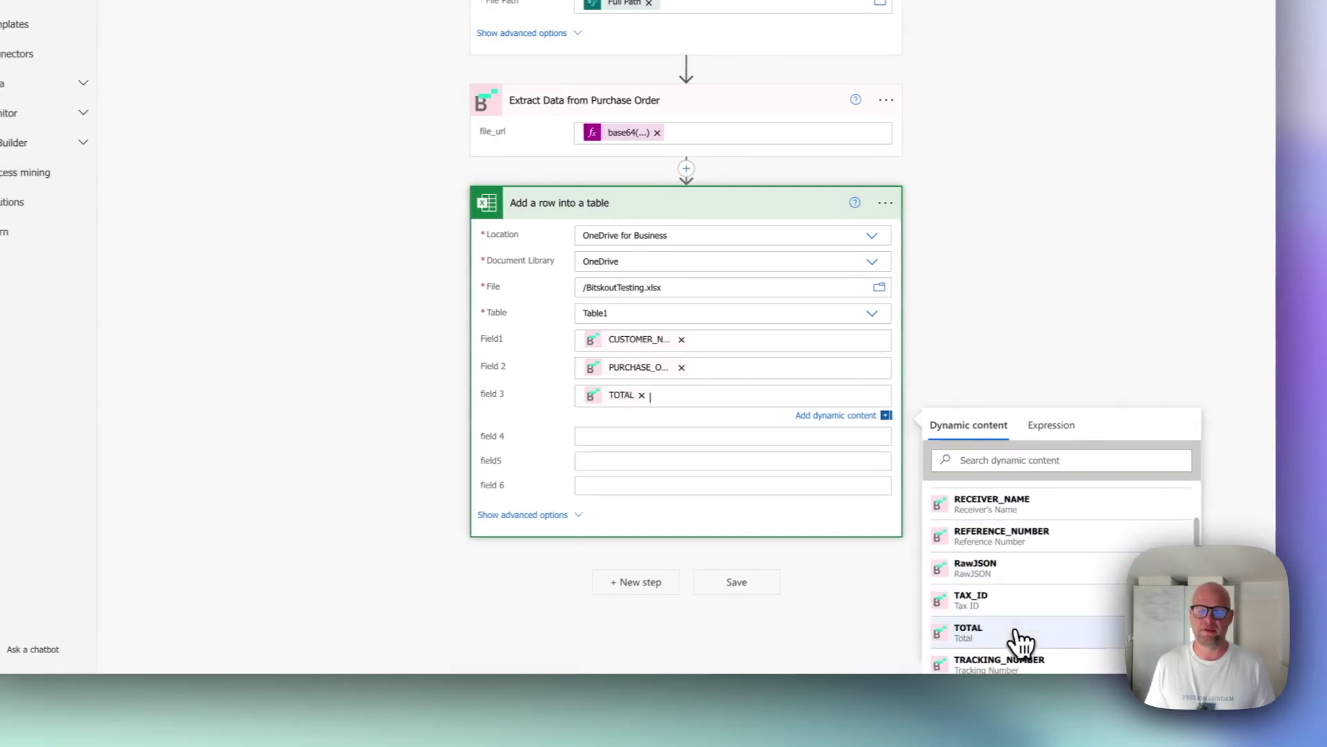
scroll(719, 553, up, 1)
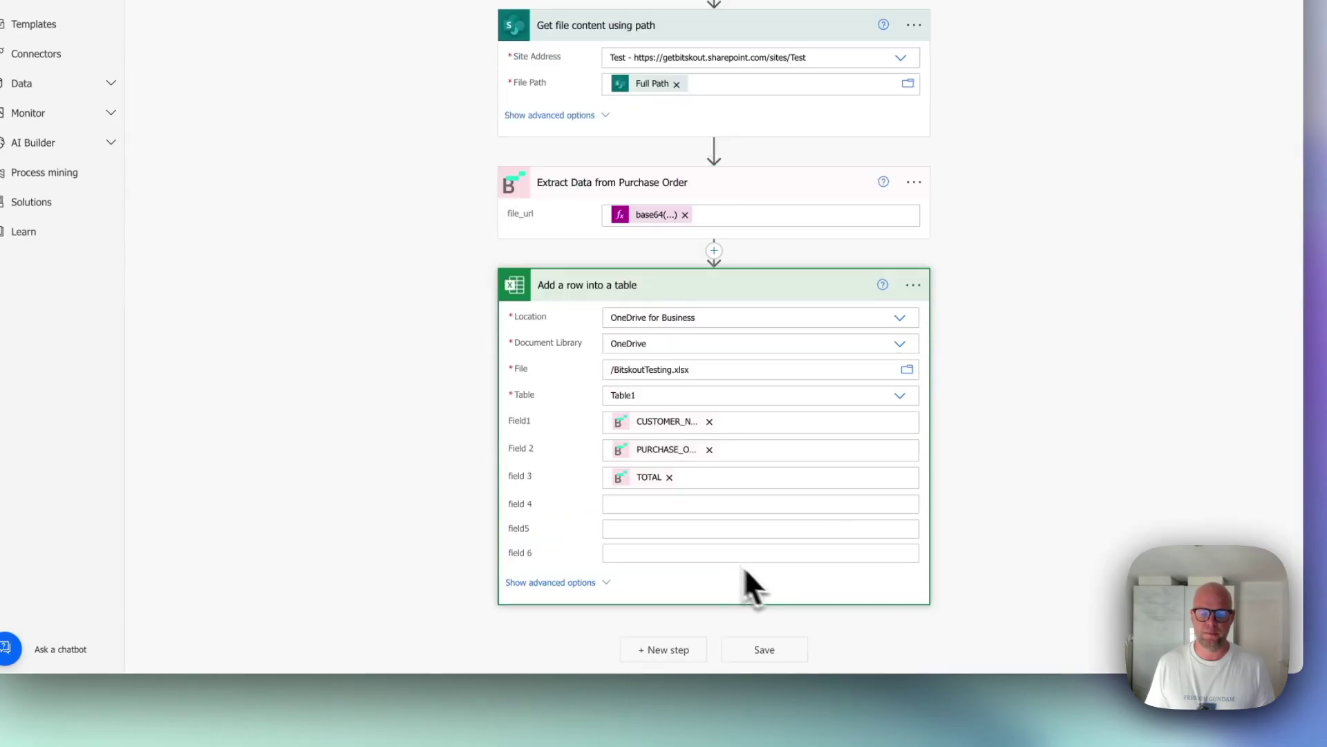
click(768, 650)
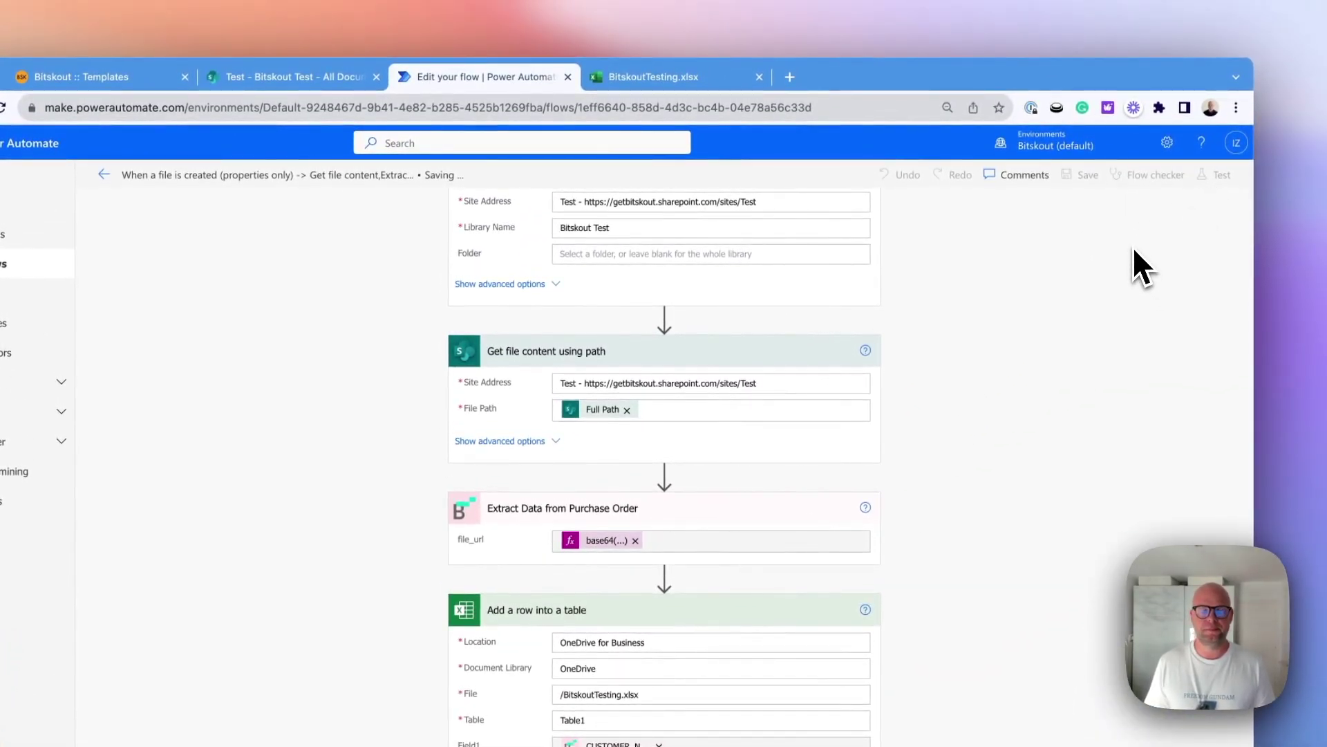
Start a manual test run of the flow, then go to the SharePoint library
click(1213, 175)
click(1037, 212)
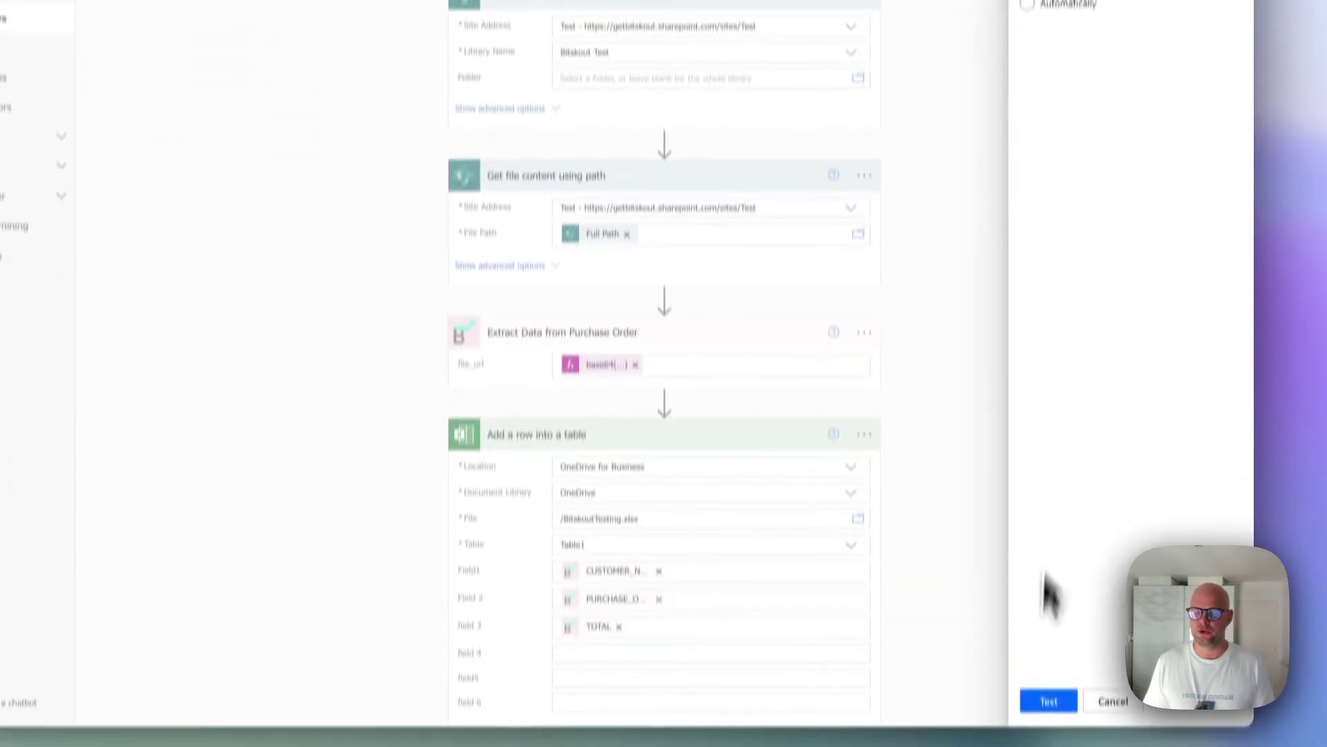
click(1050, 663)
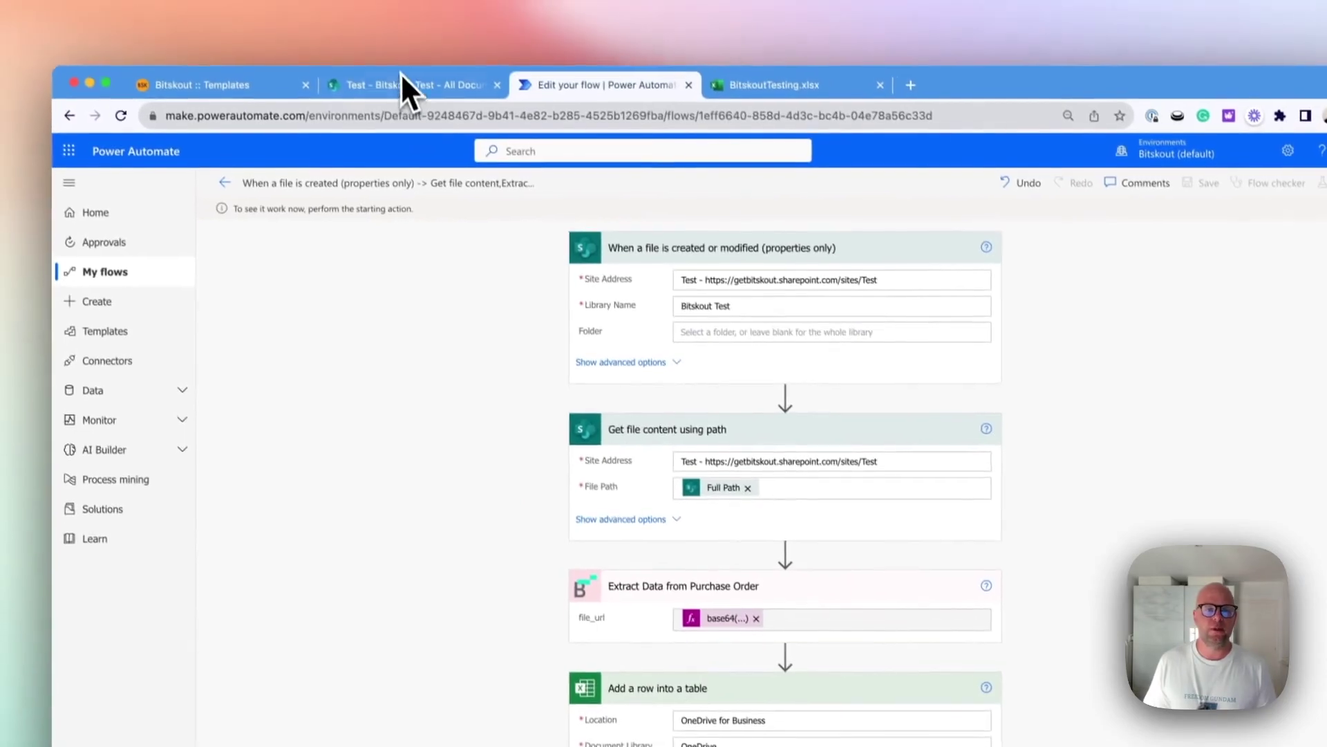
click(397, 102)
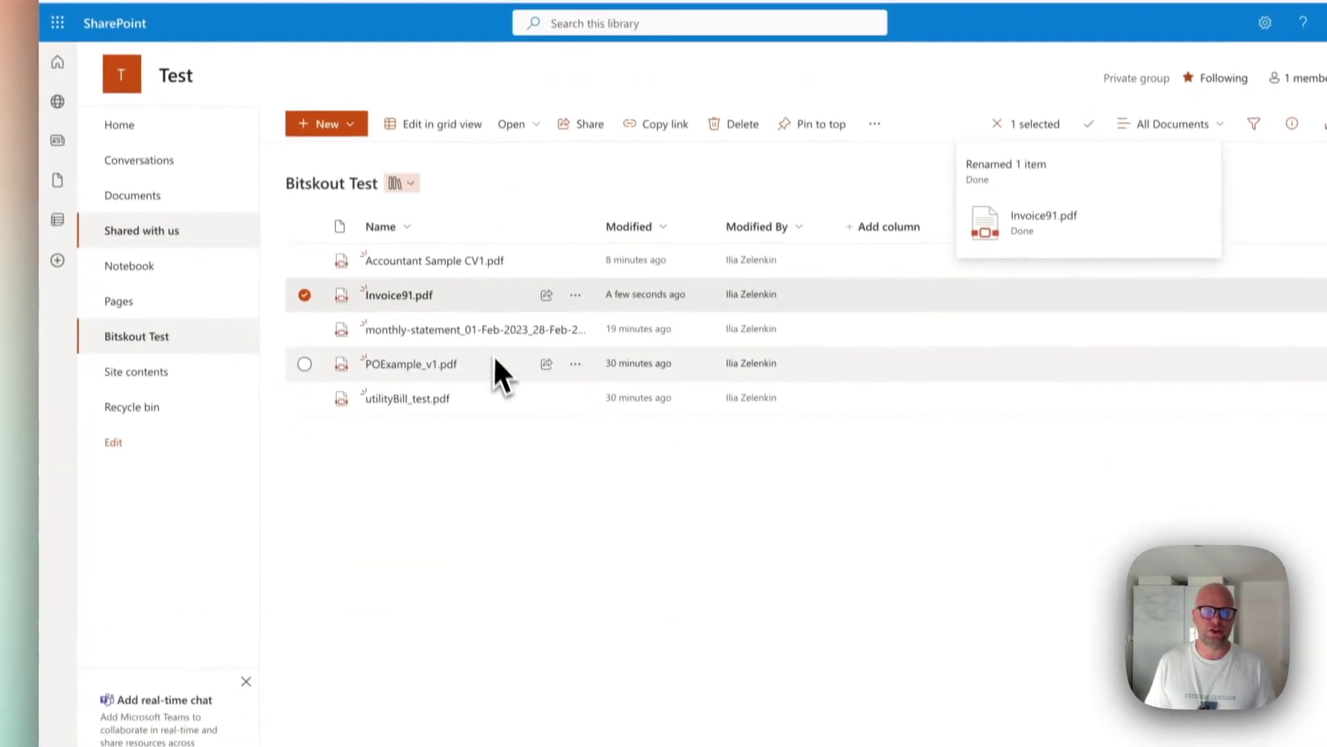
Rename POExample_v1.pdf to POExample_v12.pdf to trigger the waiting flow test
click(573, 348)
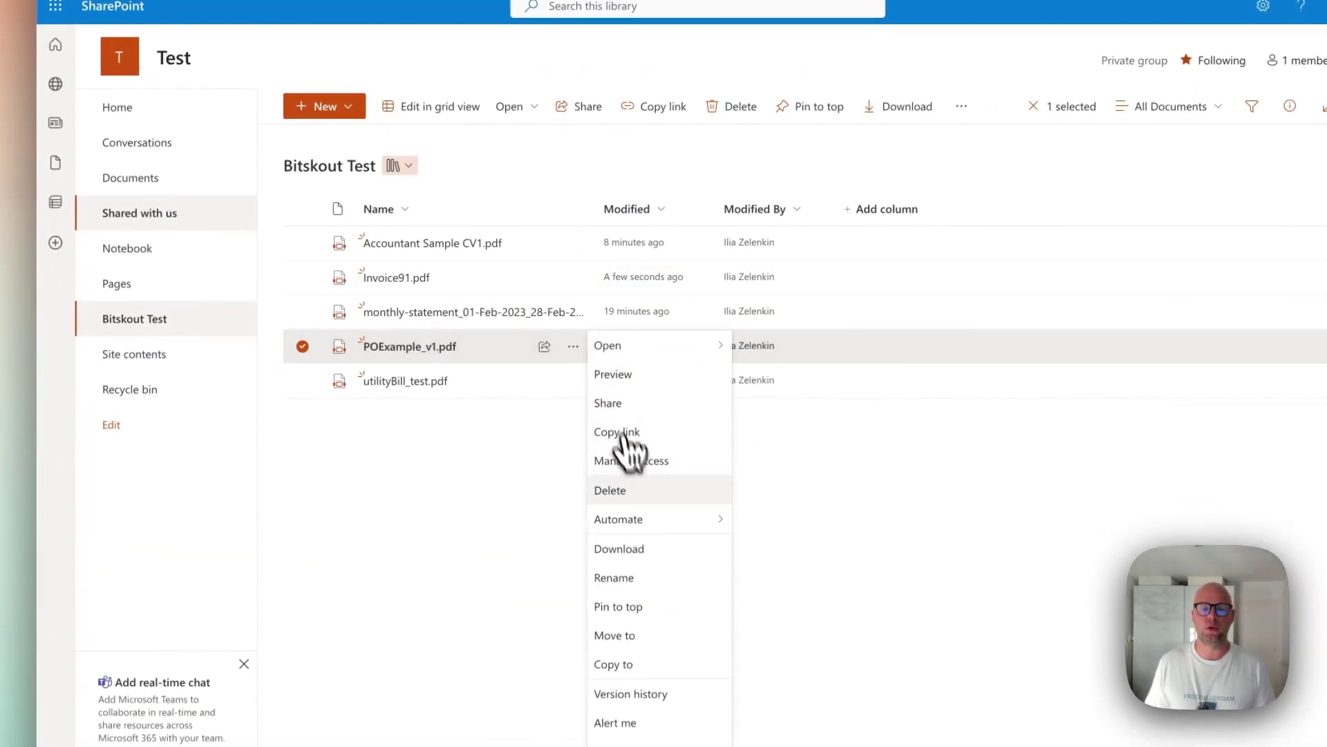
click(619, 573)
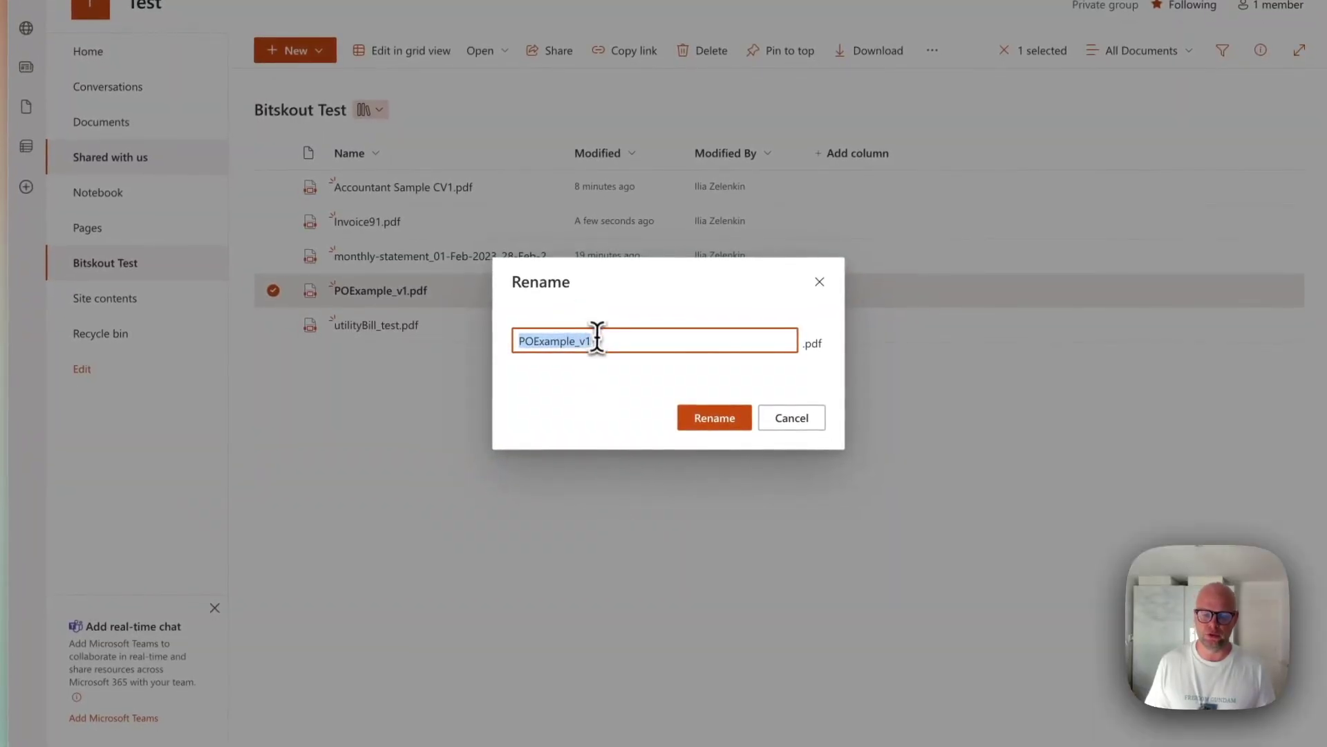
click(626, 392)
text(2)
click(717, 419)
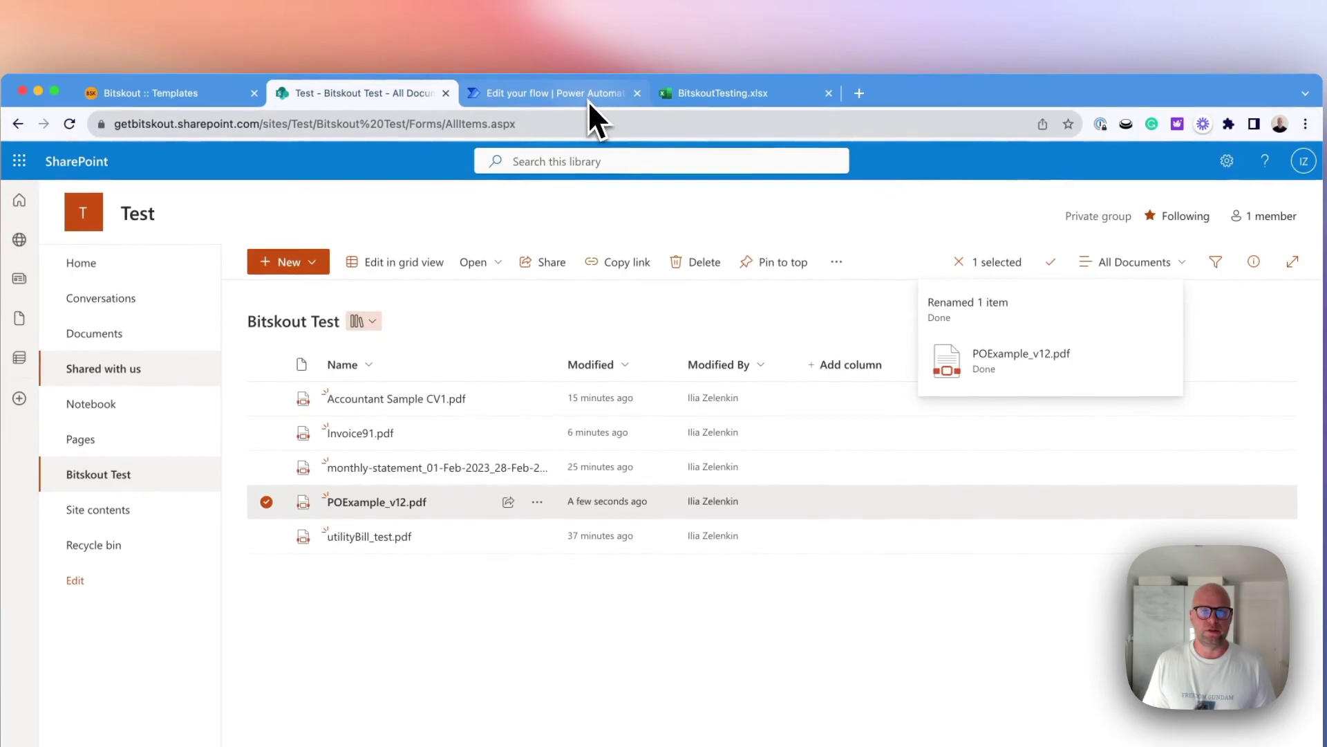
click(588, 97)
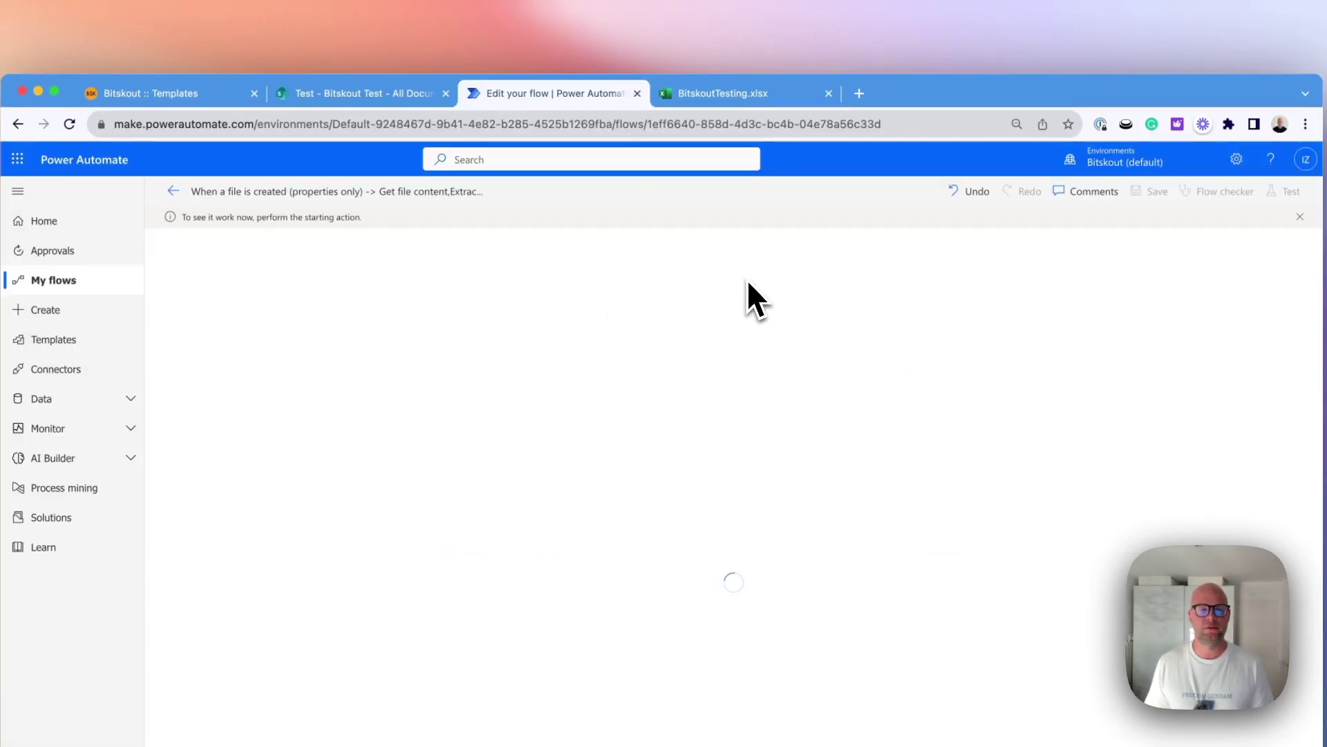
Clear the old A5:C5 values in BitskoutTesting.xlsx, verify the flow-added row, then view run history
click(762, 98)
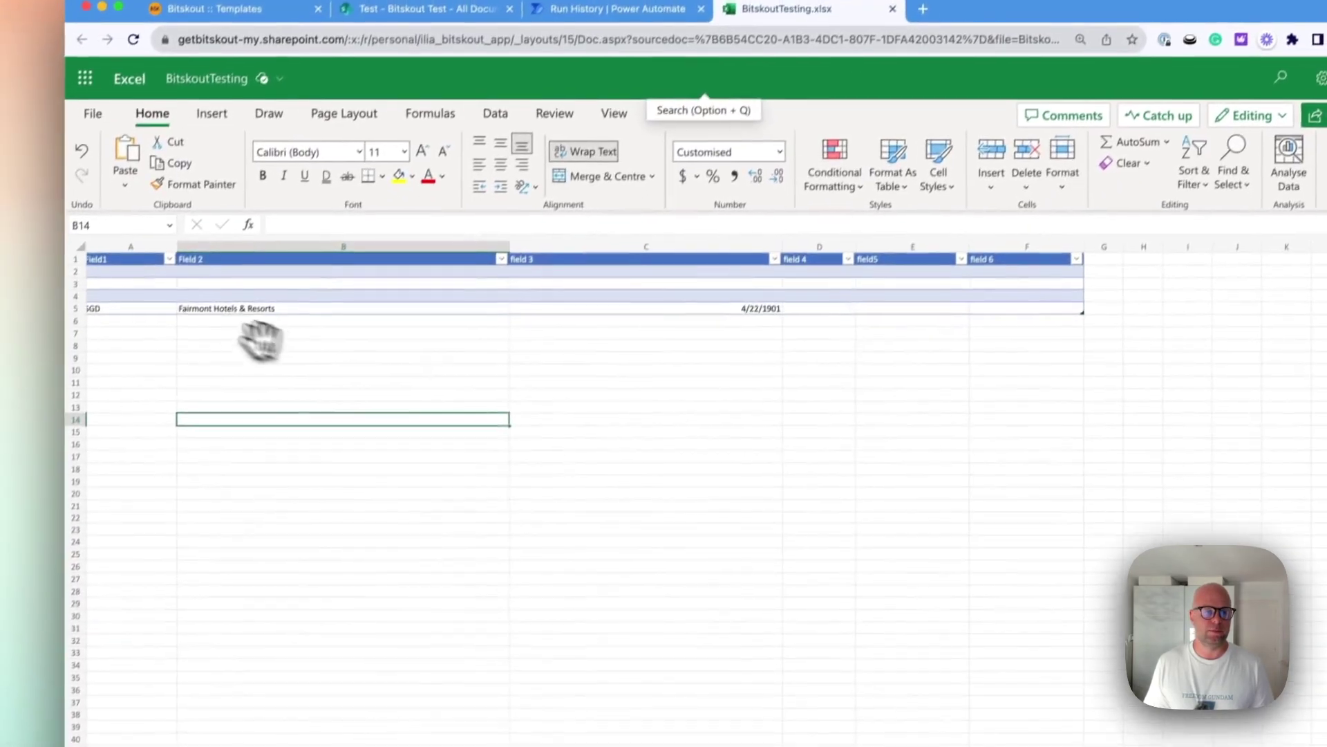
drag(166, 299, 724, 296)
key(Delete)
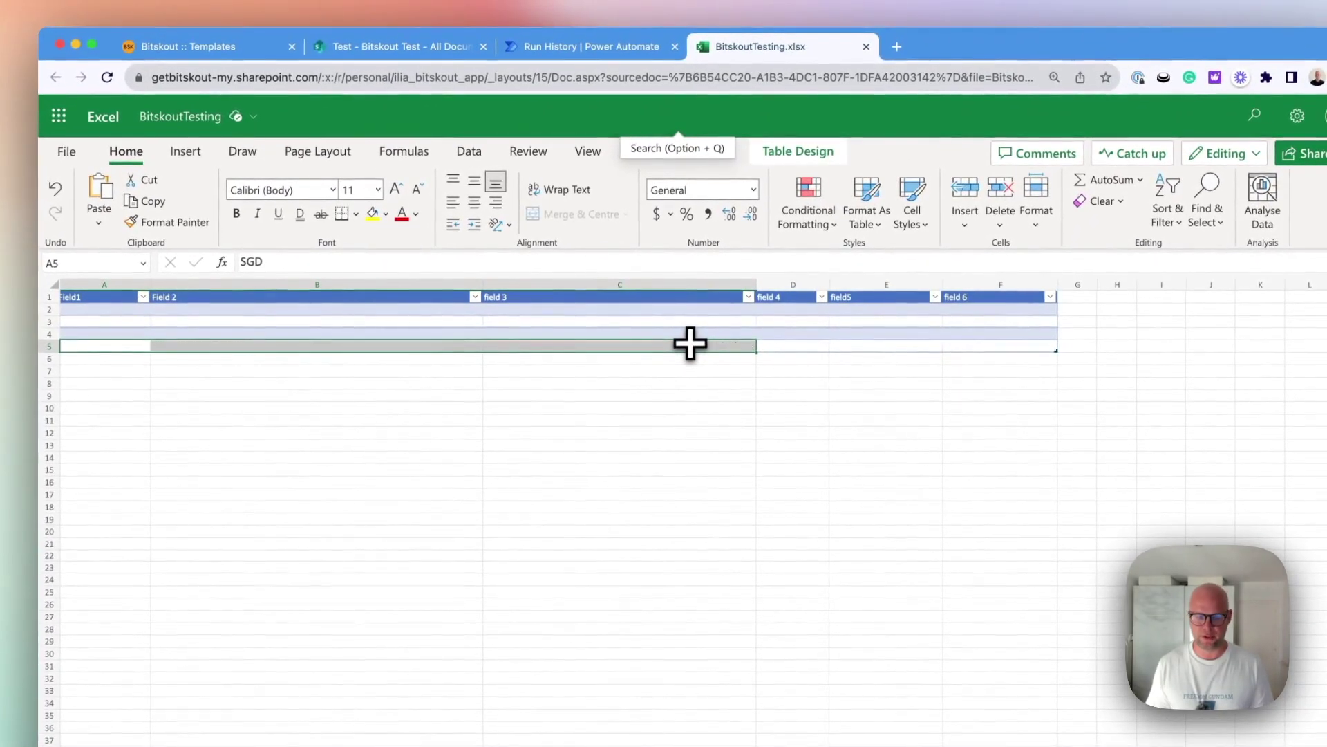
click(560, 445)
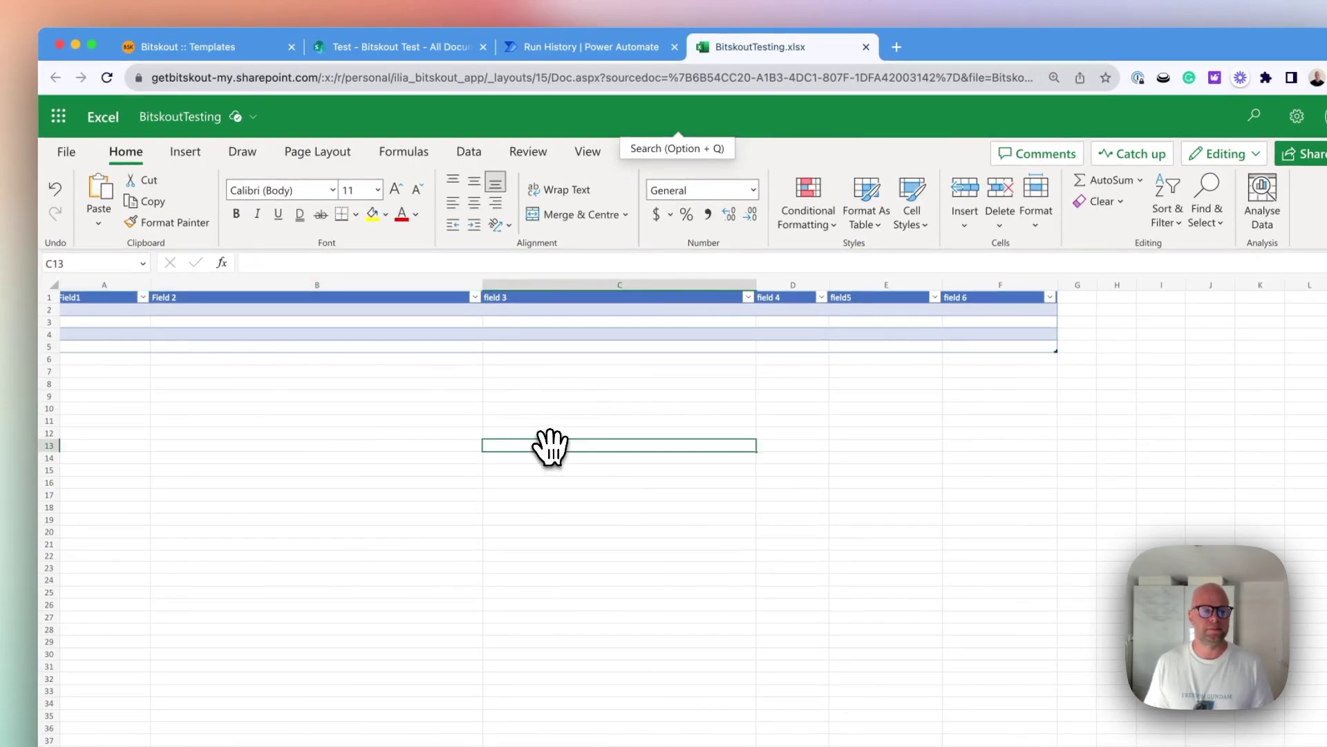
key(Return)
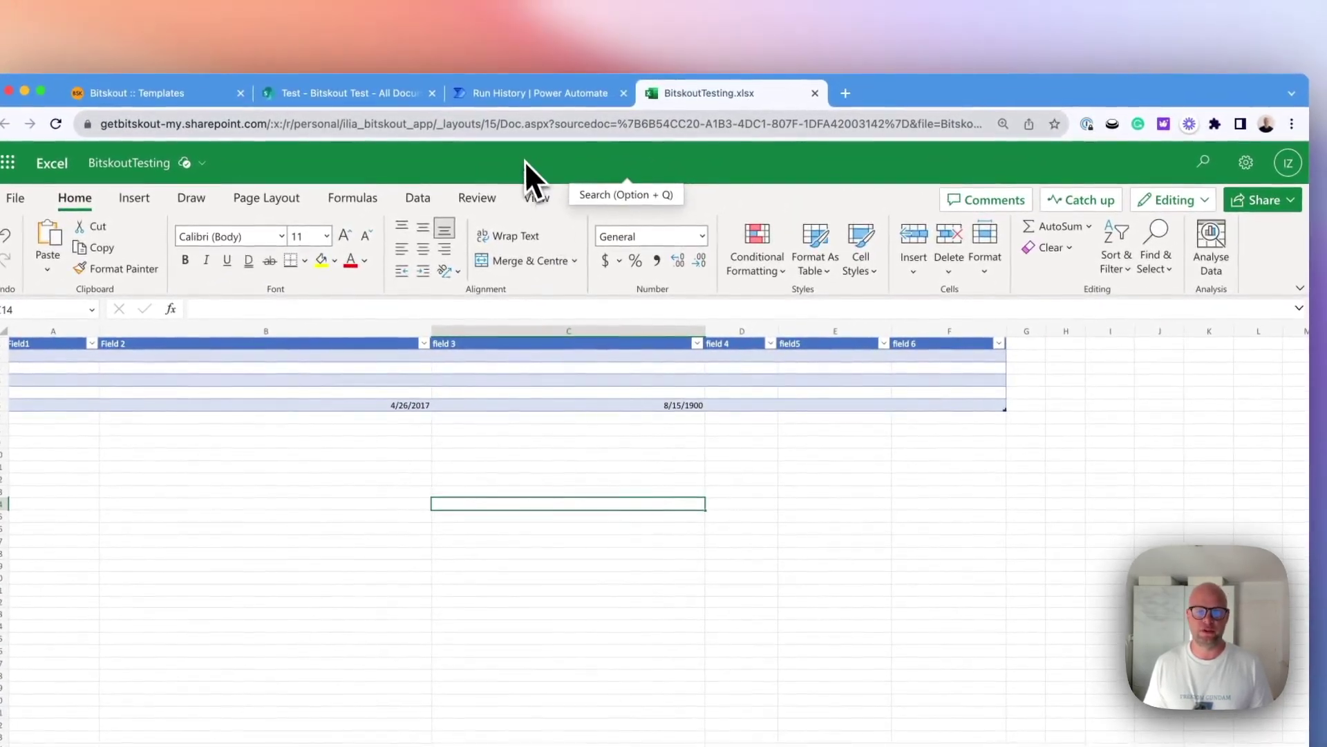
click(545, 70)
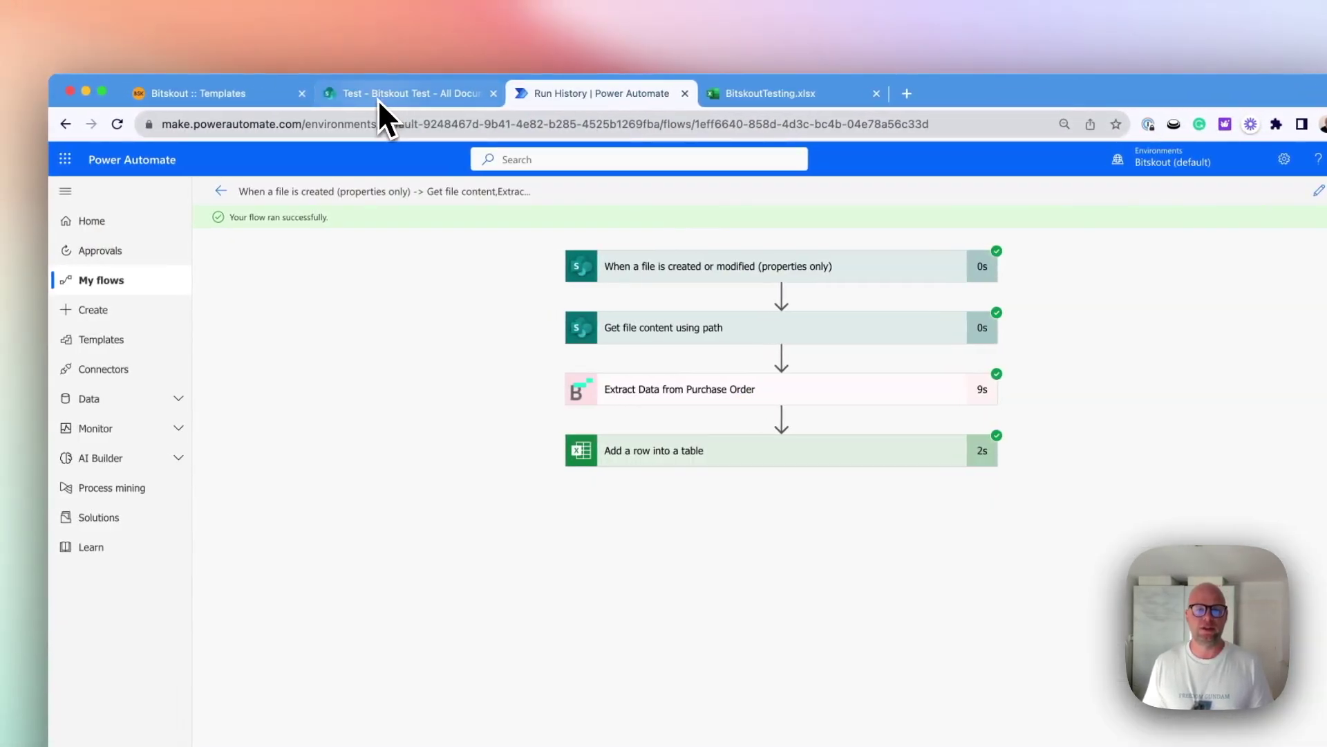